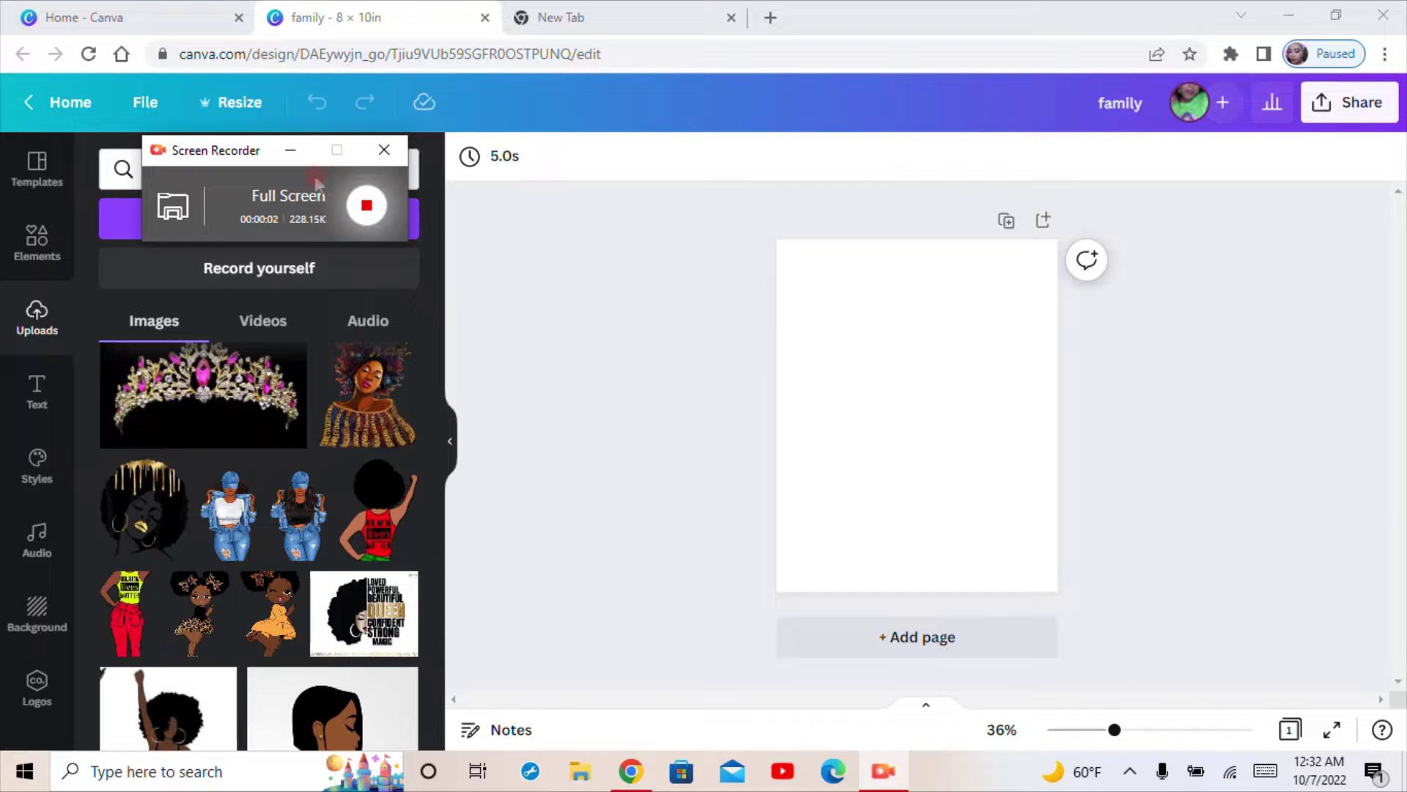
Step: Add the denim-jacket woman from Uploads, shrink her and place her on the left
click(297, 152)
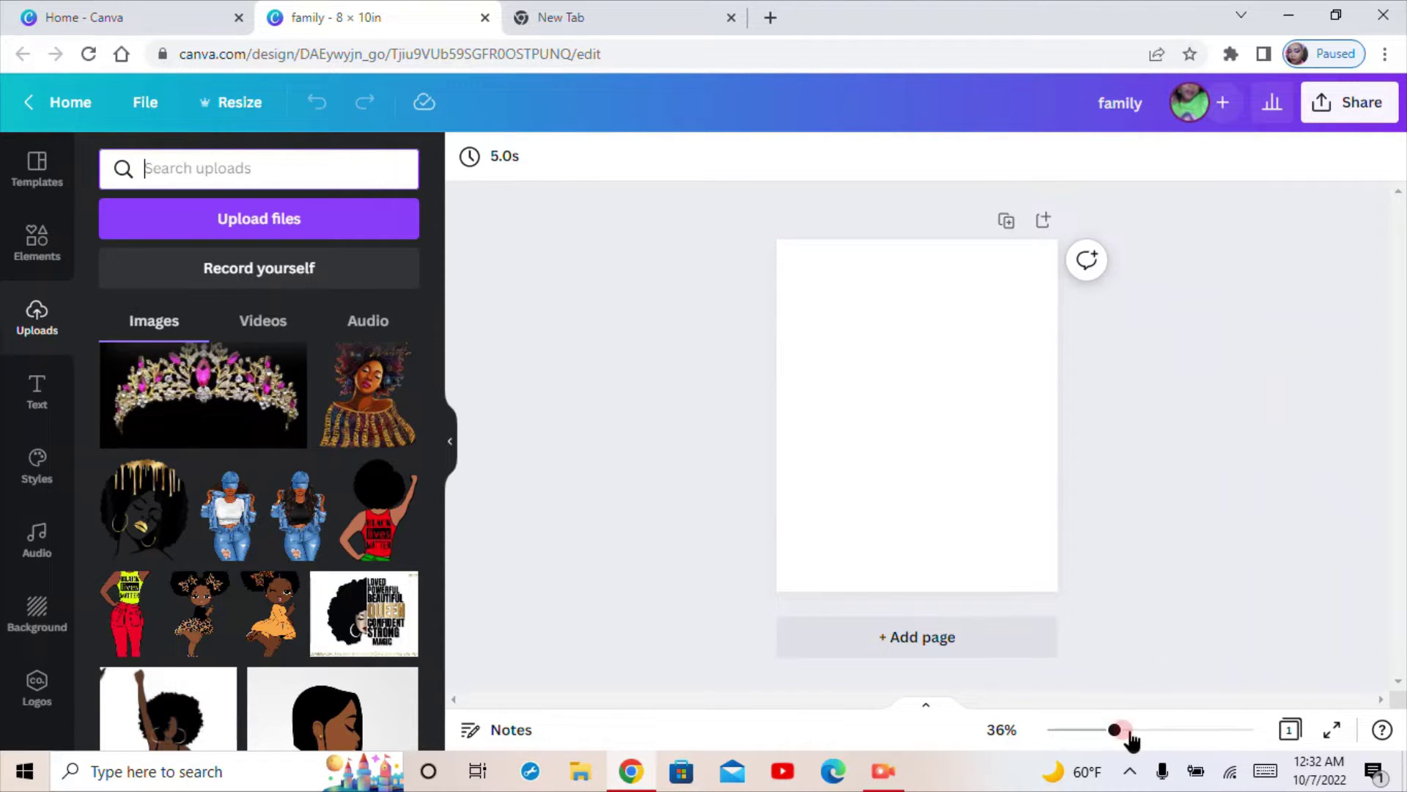
mouse_move(1115, 733)
mouse_down()
mouse_move(1140, 729)
mouse_move(1125, 731)
mouse_up()
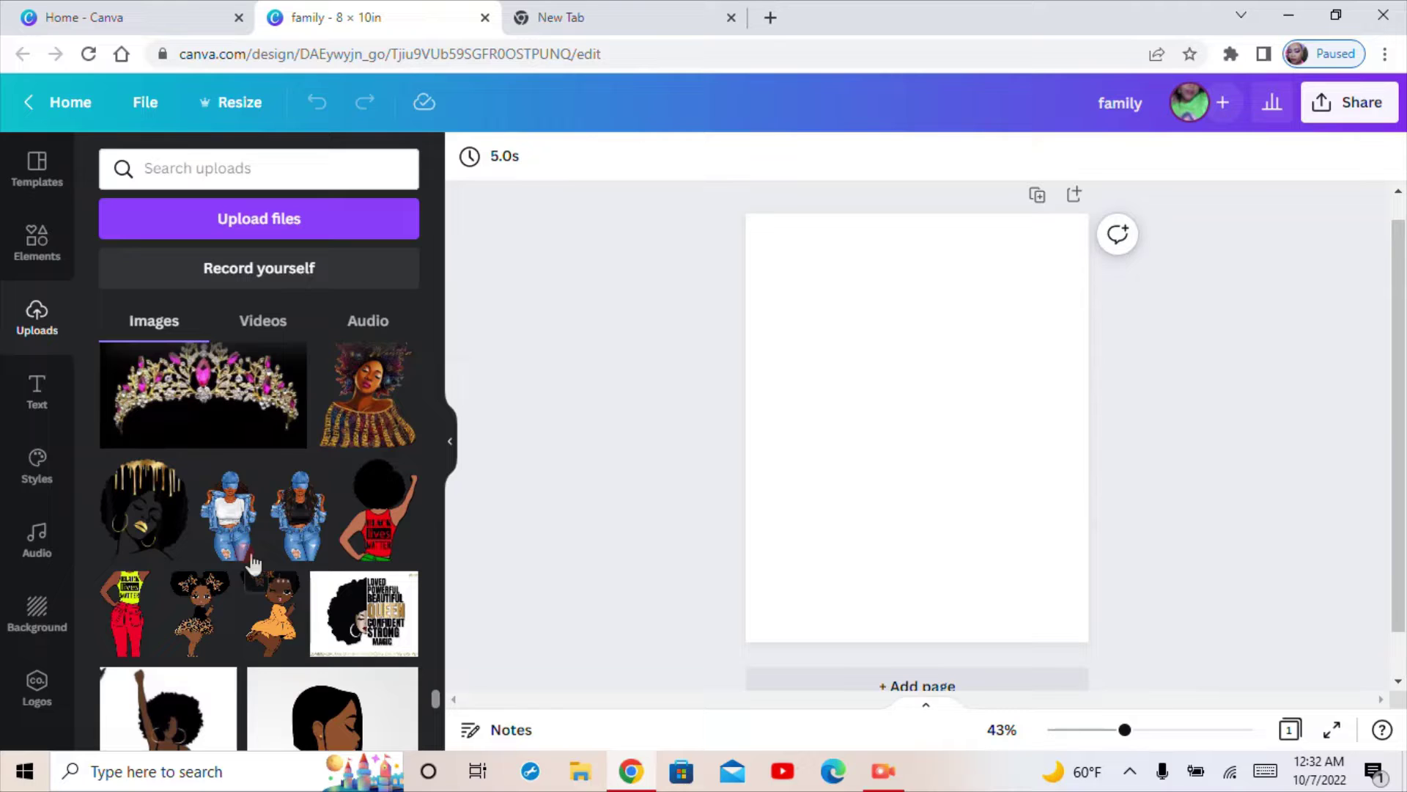
mouse_move(253, 563)
click(337, 283)
click(232, 522)
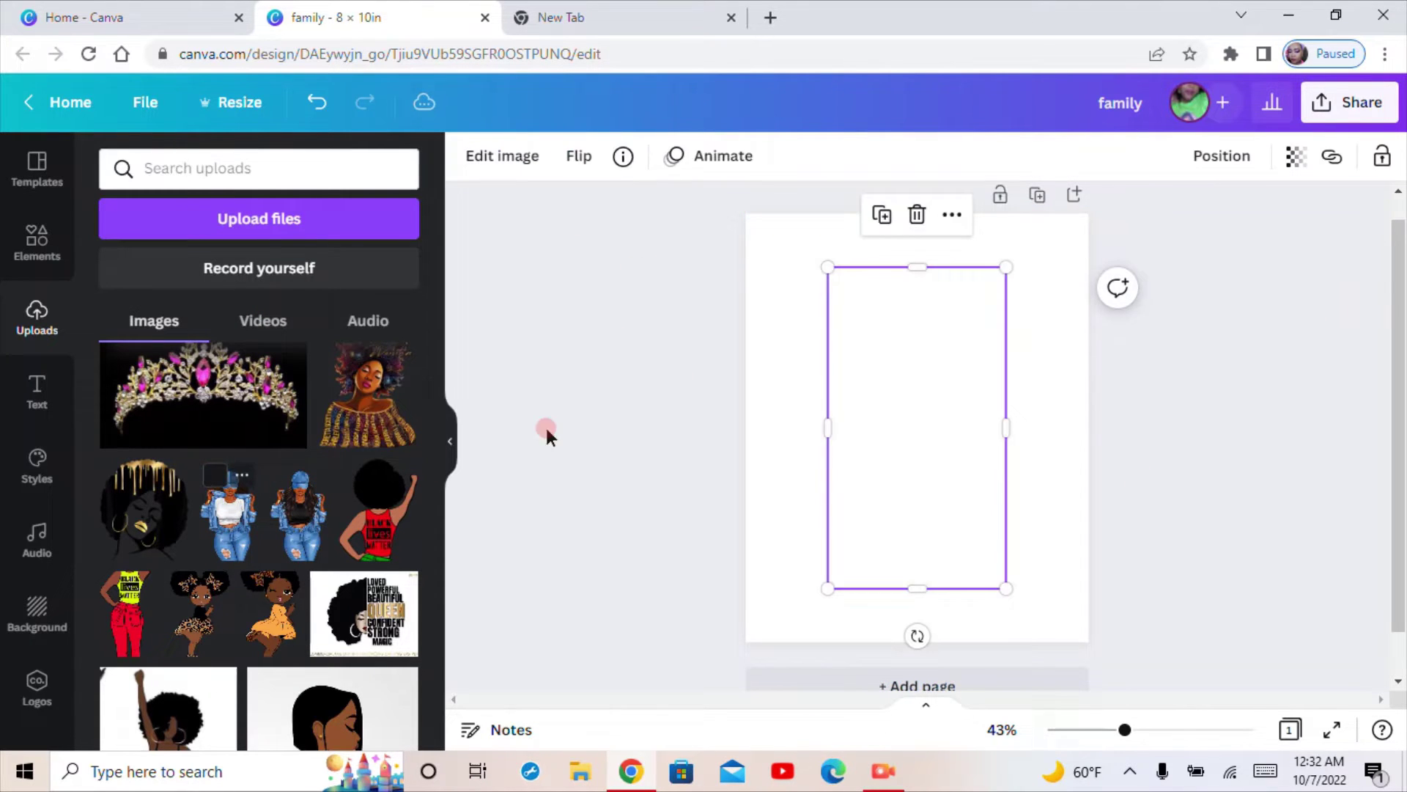
drag(933, 392, 864, 373)
drag(944, 576, 849, 412)
drag(788, 357, 782, 482)
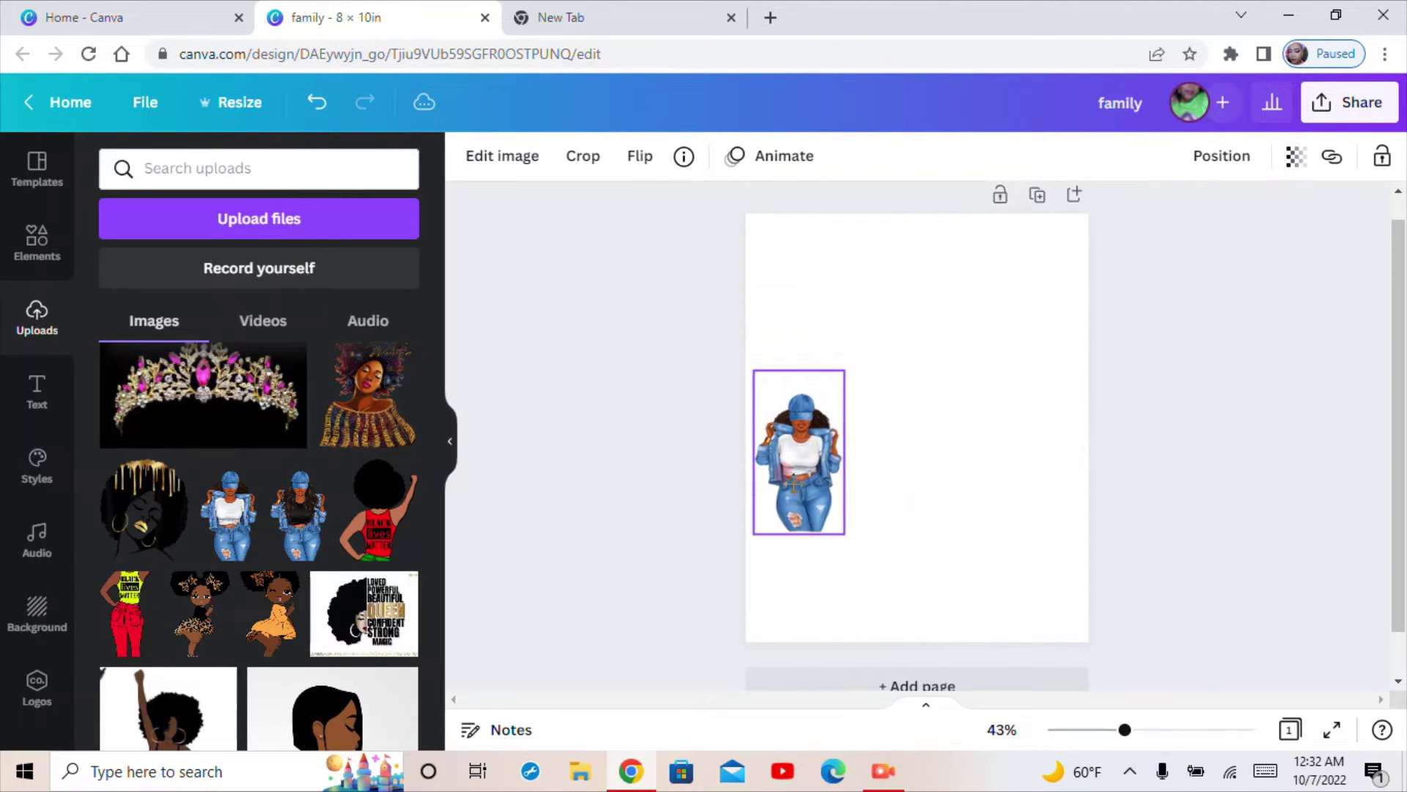
Step: Add a second denim-outfit woman at matching size beside the first
click(289, 535)
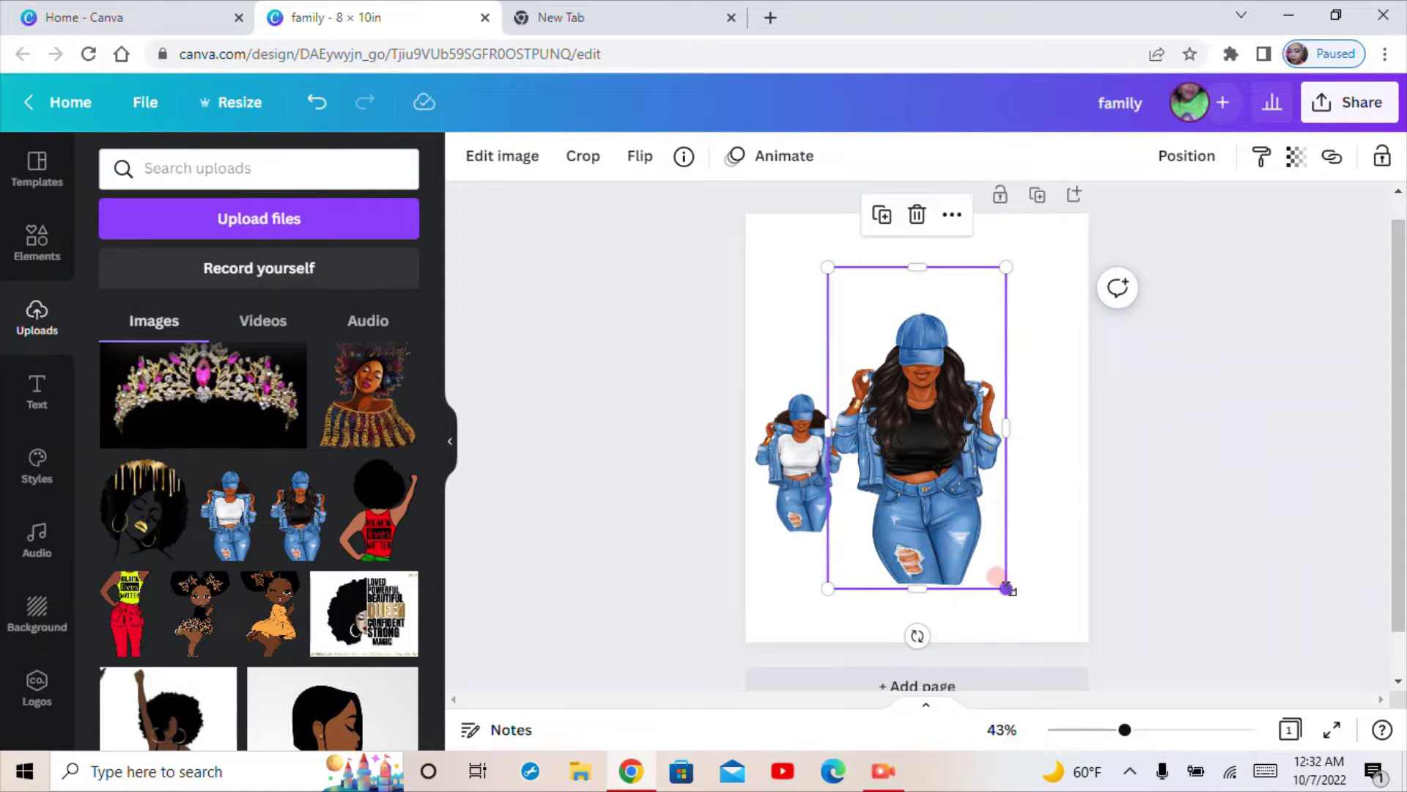
drag(1006, 589, 920, 424)
drag(880, 335, 890, 438)
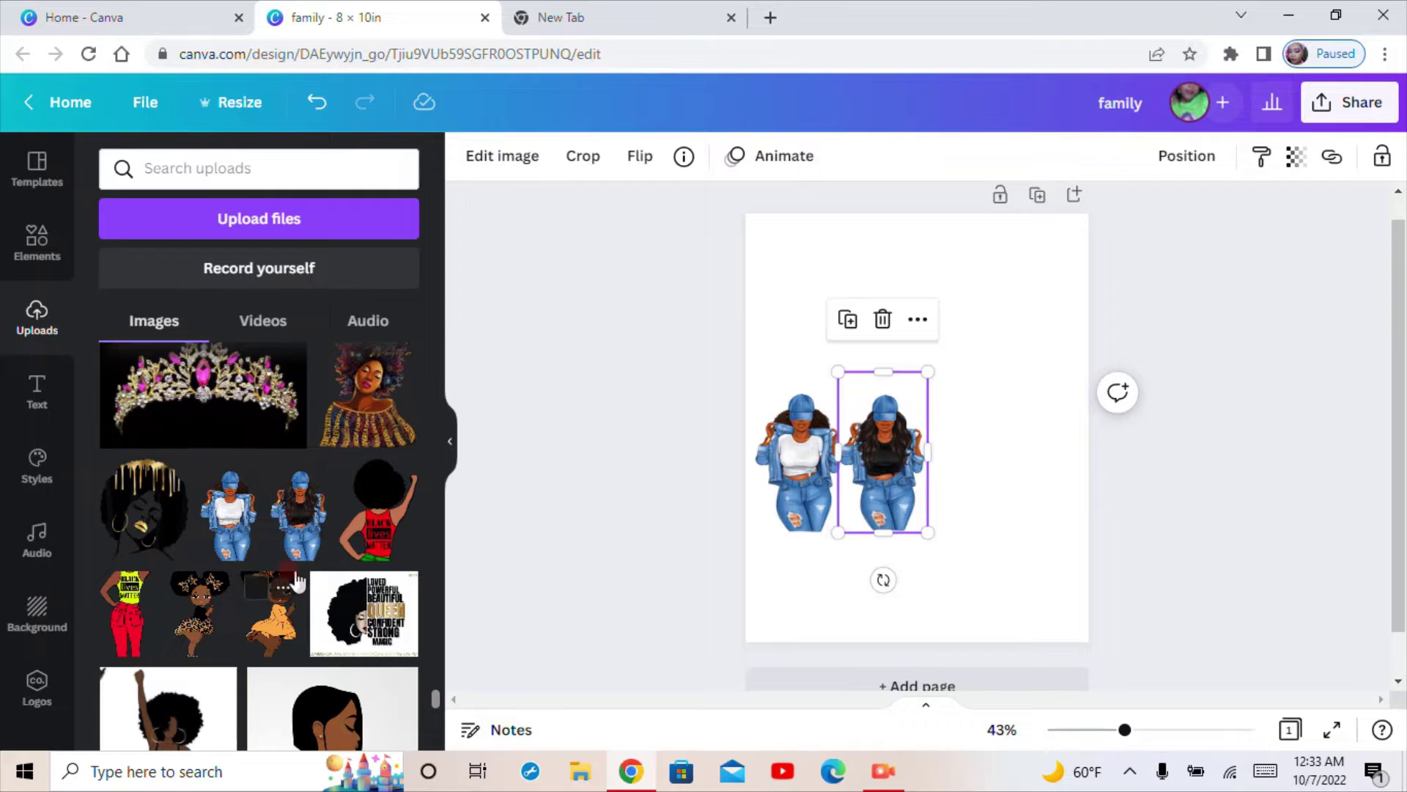
Step: Add the black-dress woman from Uploads and crop empty space off both sides
scroll(289, 583, down, 2)
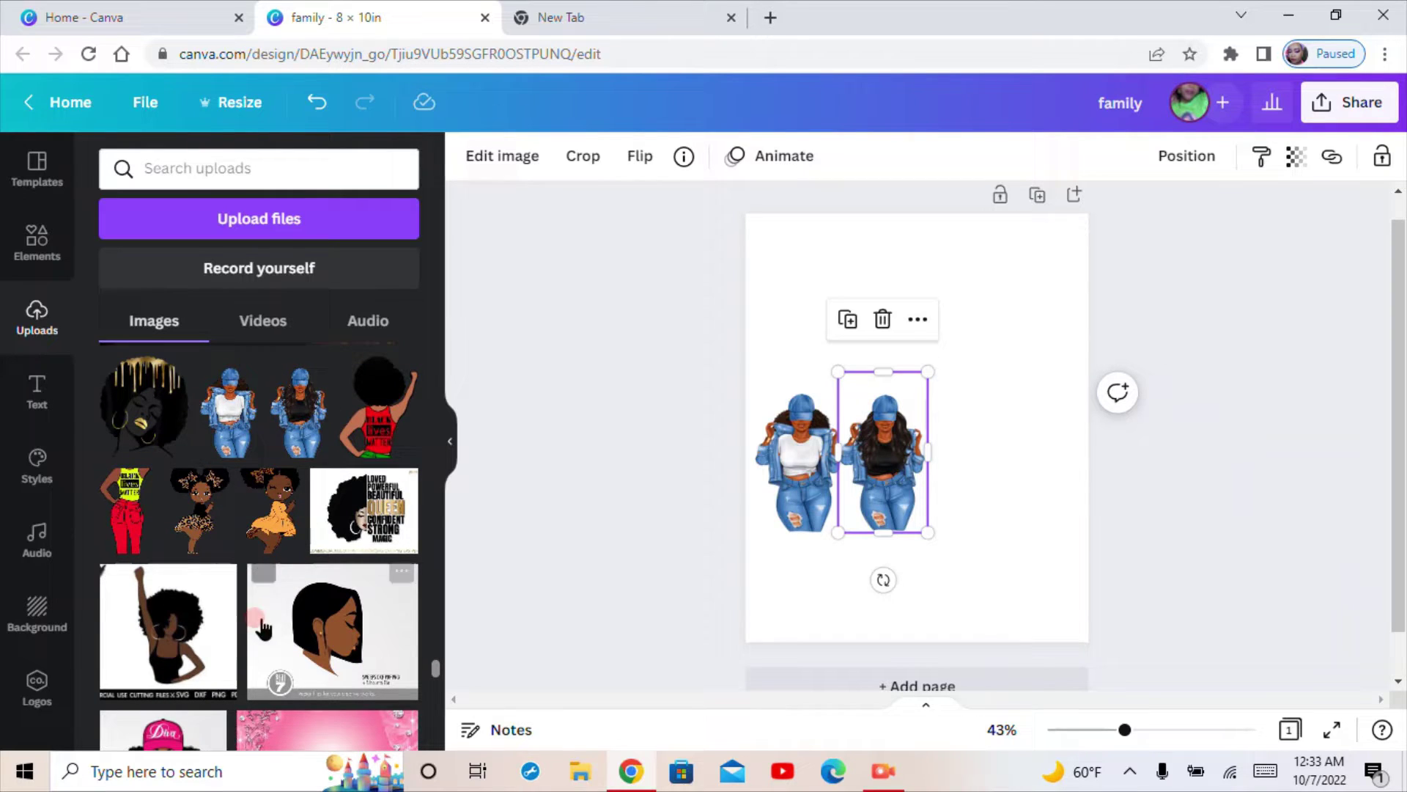
scroll(284, 501, down, 1)
scroll(284, 501, down, 10)
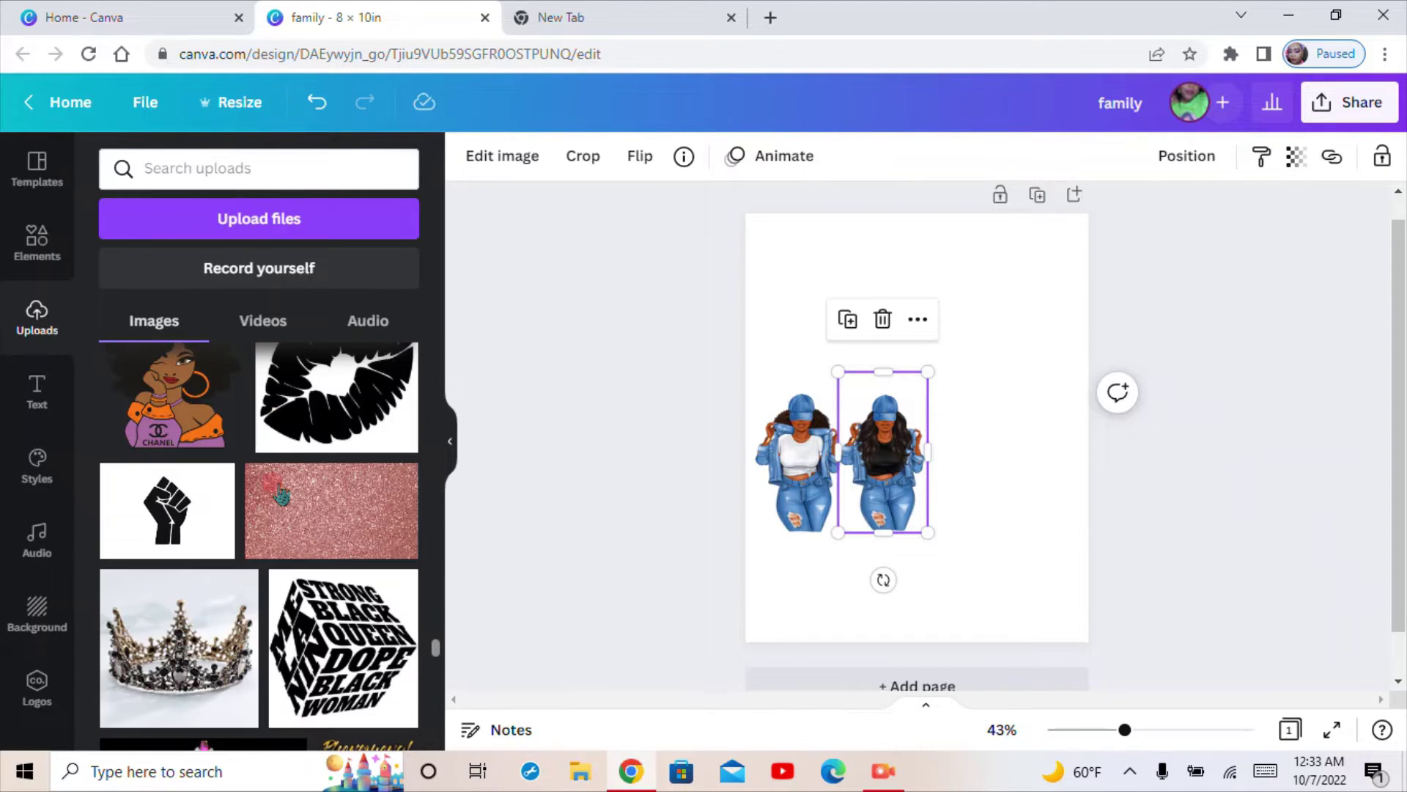
scroll(282, 494, up, 10)
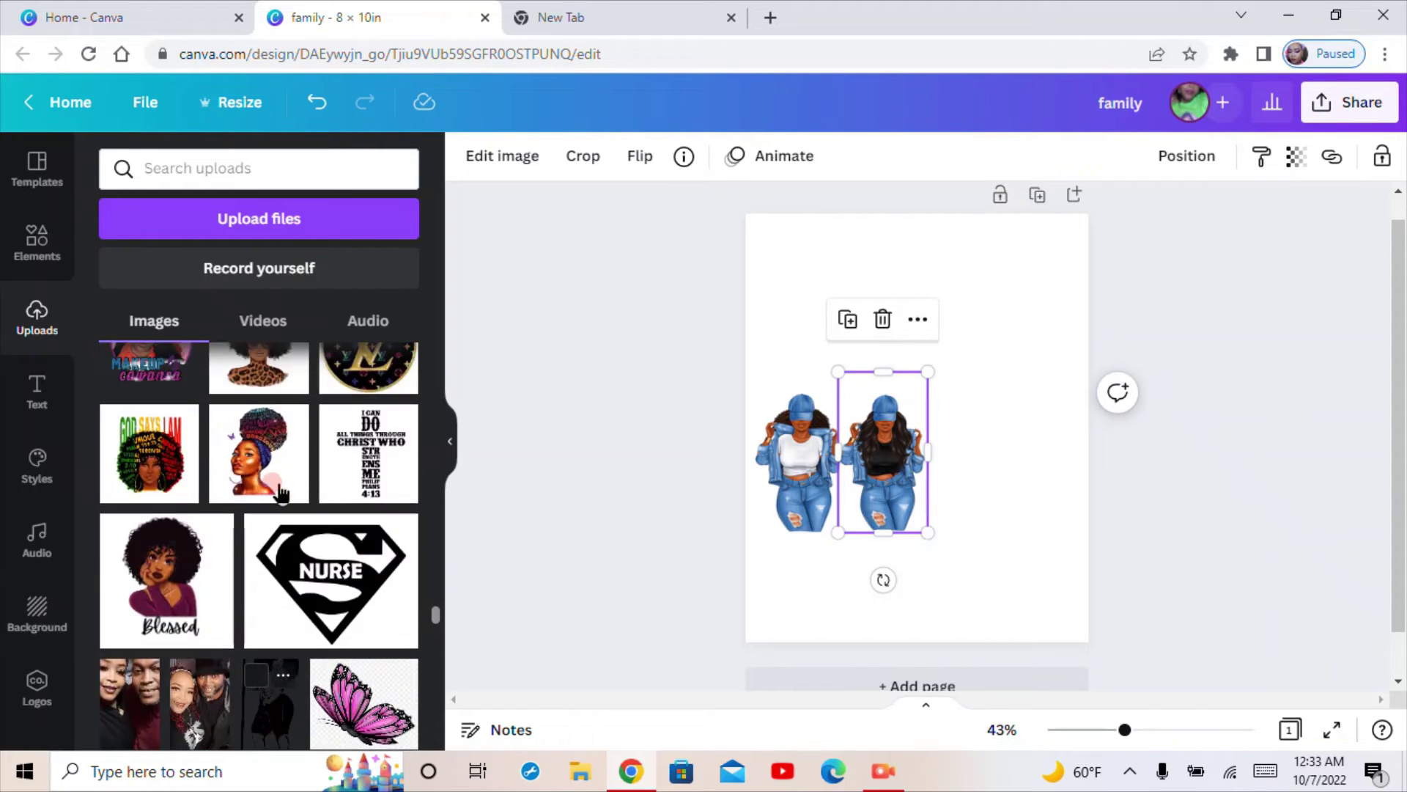
scroll(283, 495, up, 8)
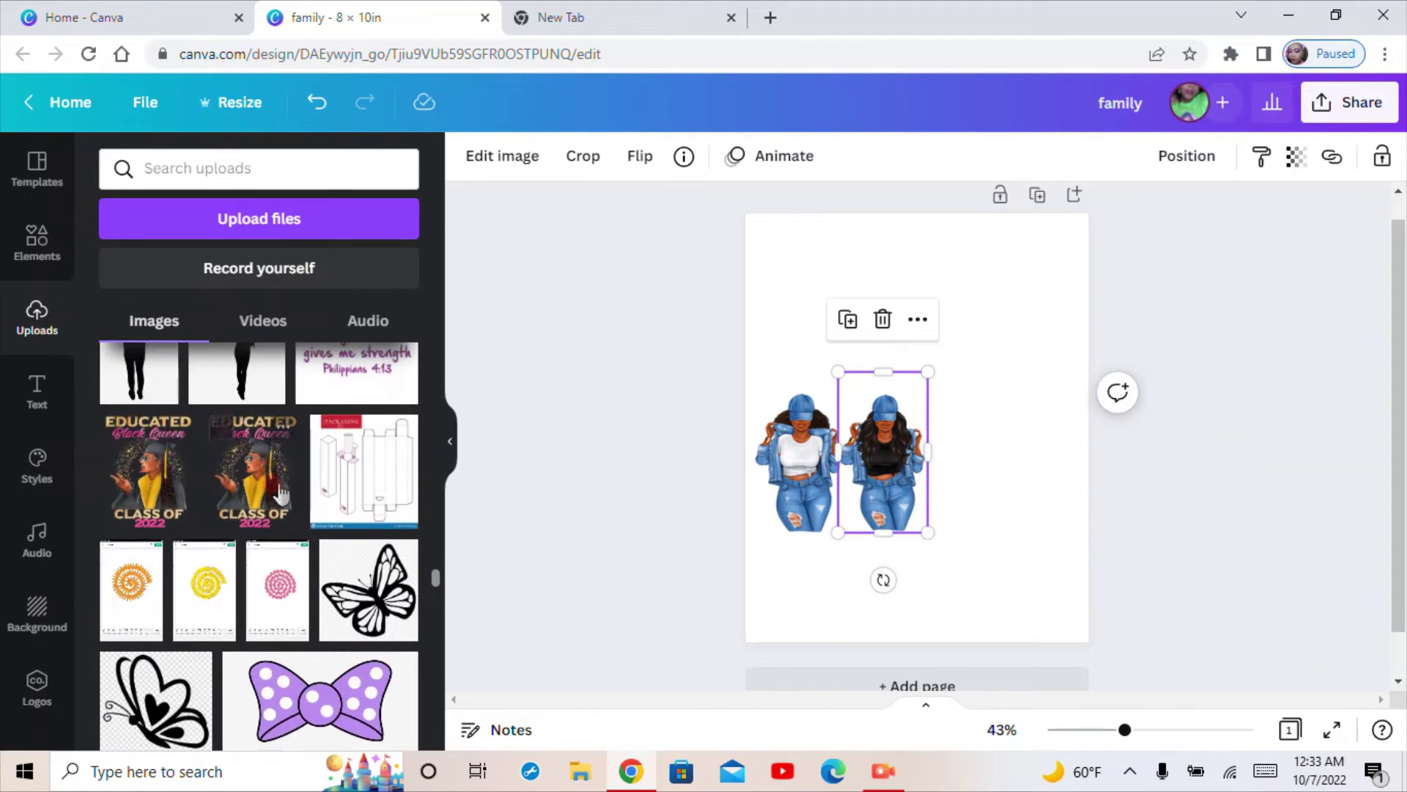
scroll(281, 490, up, 6)
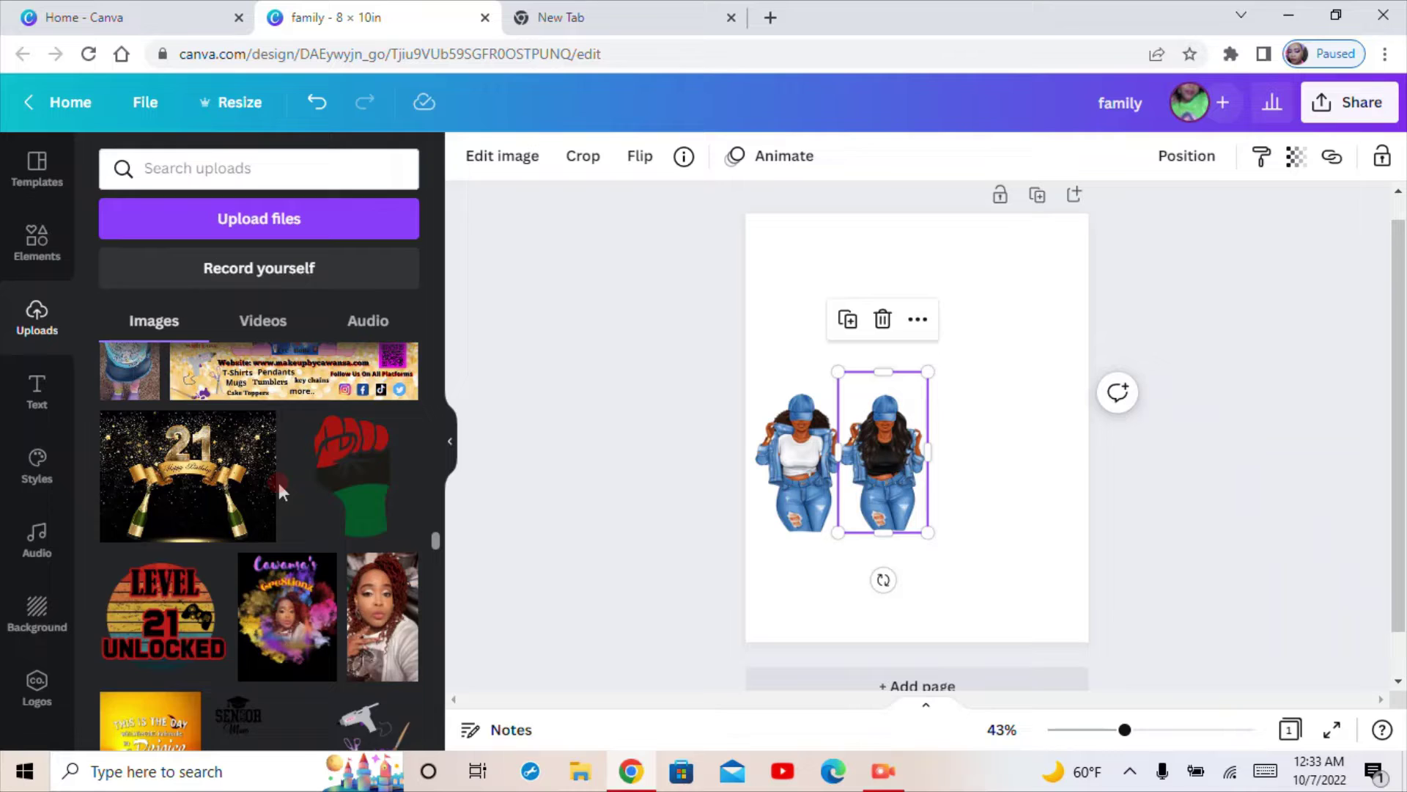
scroll(280, 487, up, 8)
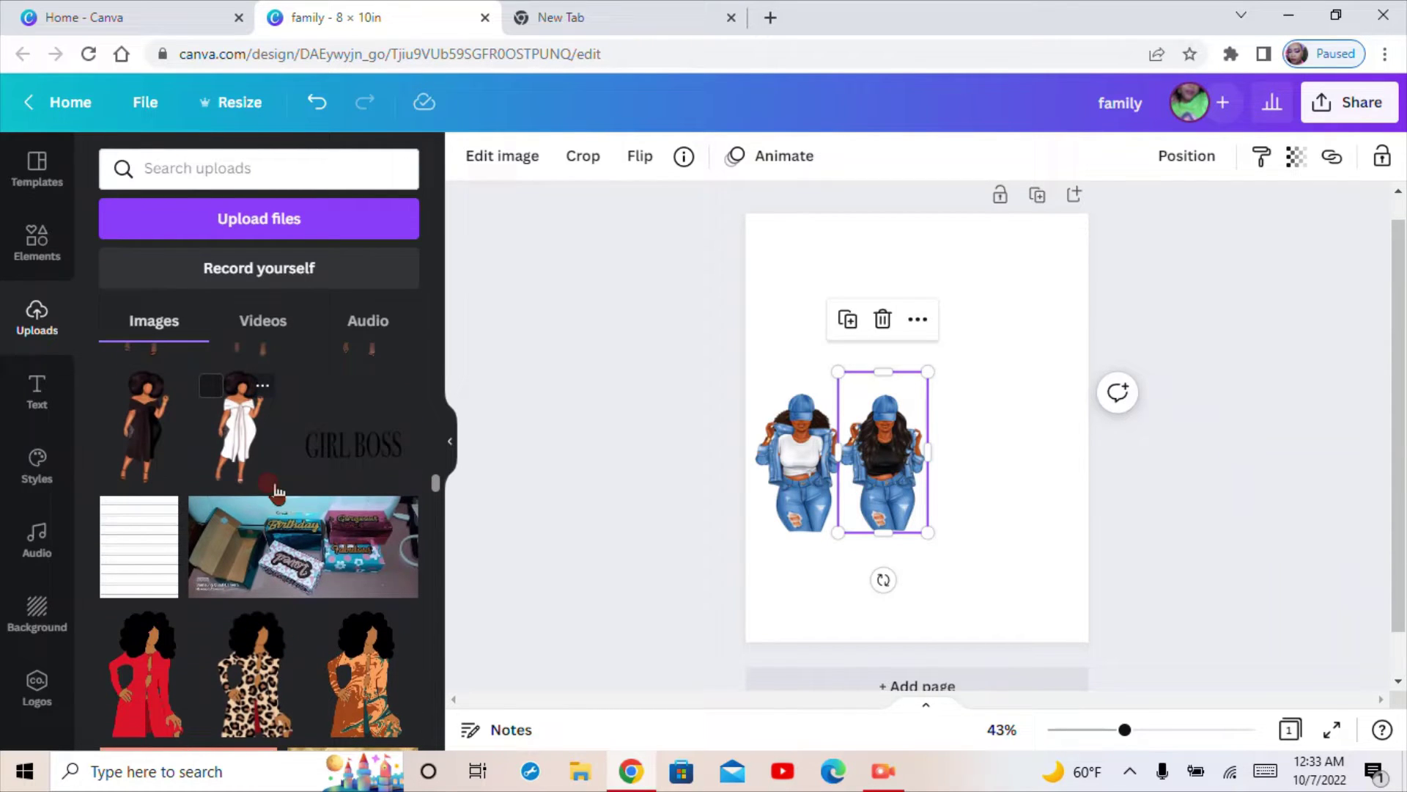
click(157, 423)
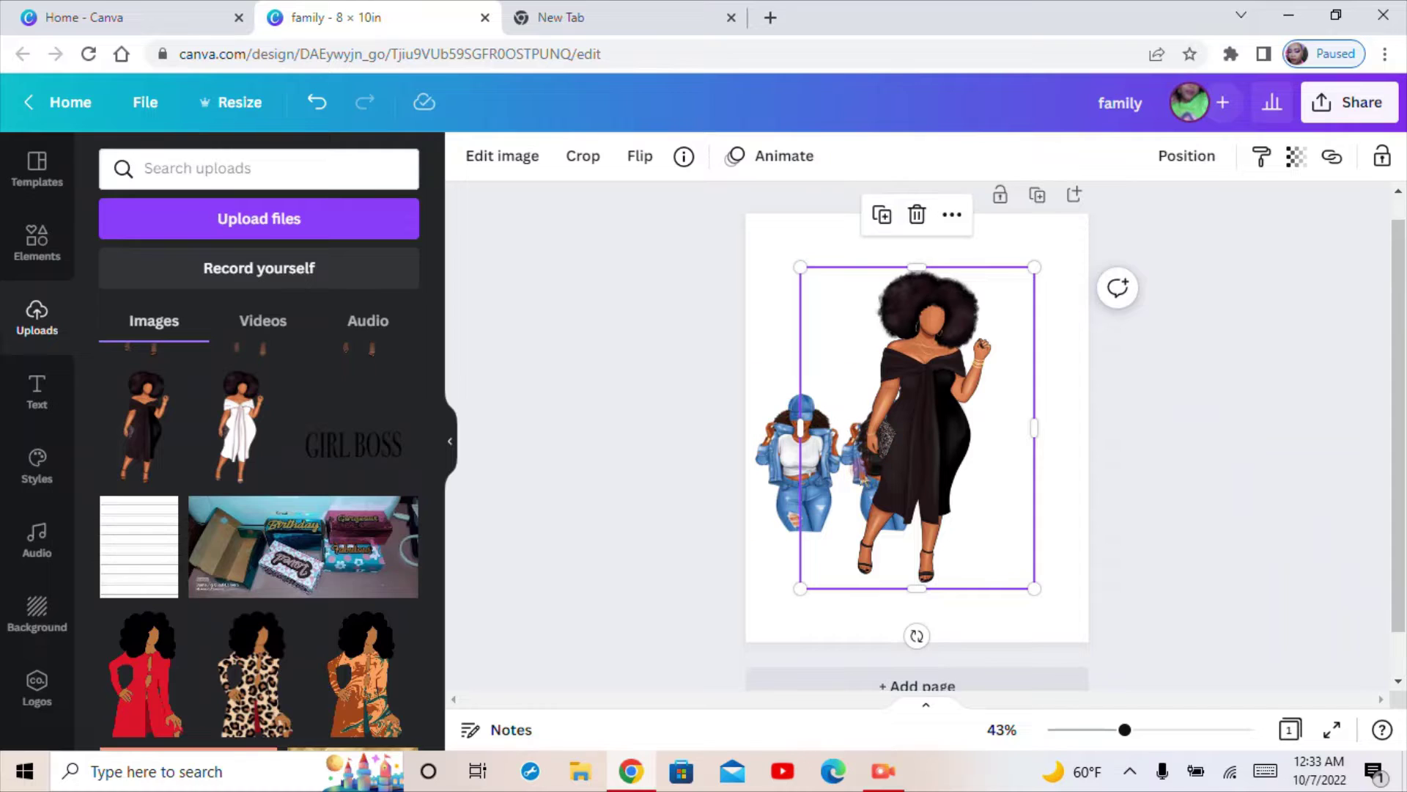
drag(800, 427, 838, 427)
click(1006, 439)
drag(1036, 431, 995, 430)
Step: Centre the dress figure and enlarge the two denim women to flank her
drag(856, 452, 918, 449)
drag(1053, 450, 1035, 429)
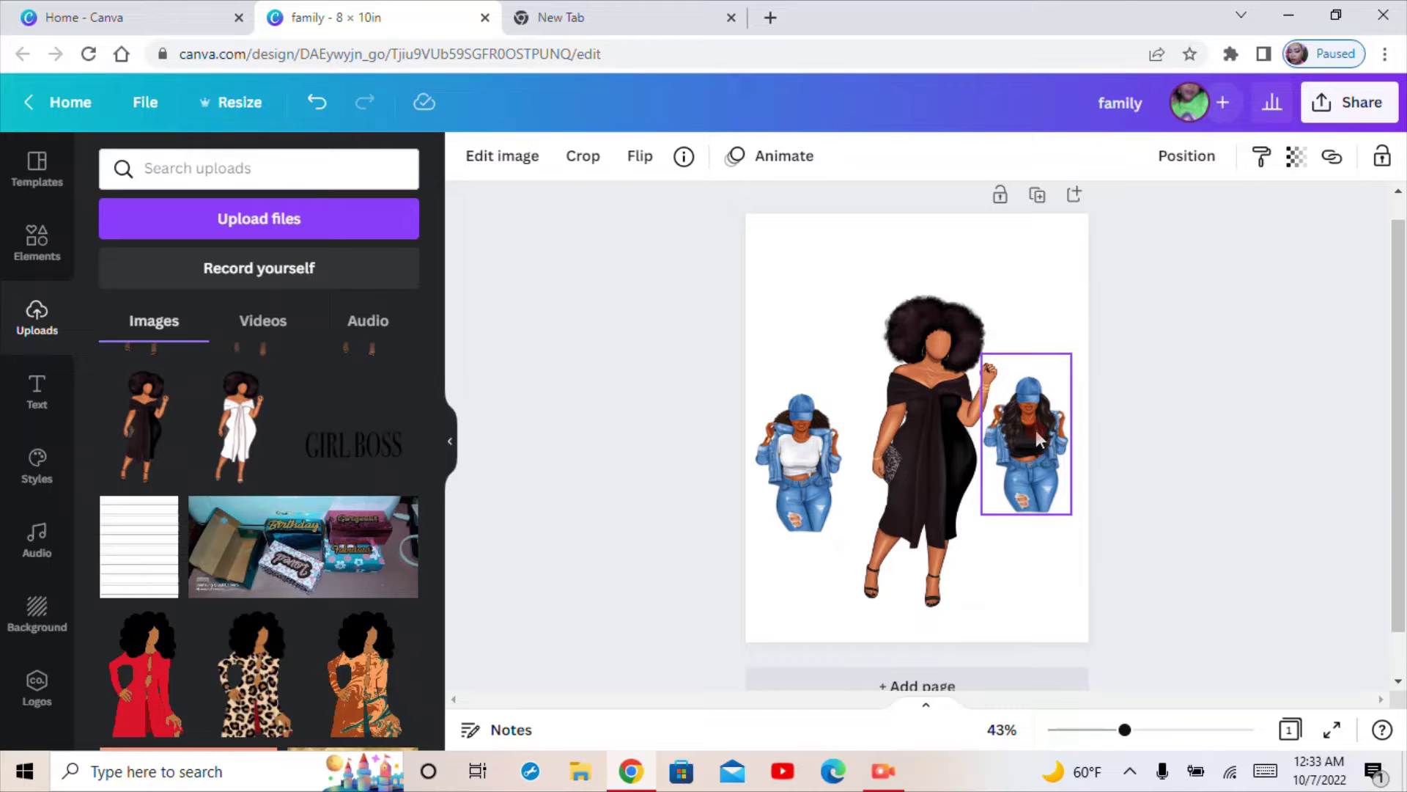
drag(1072, 353, 1098, 300)
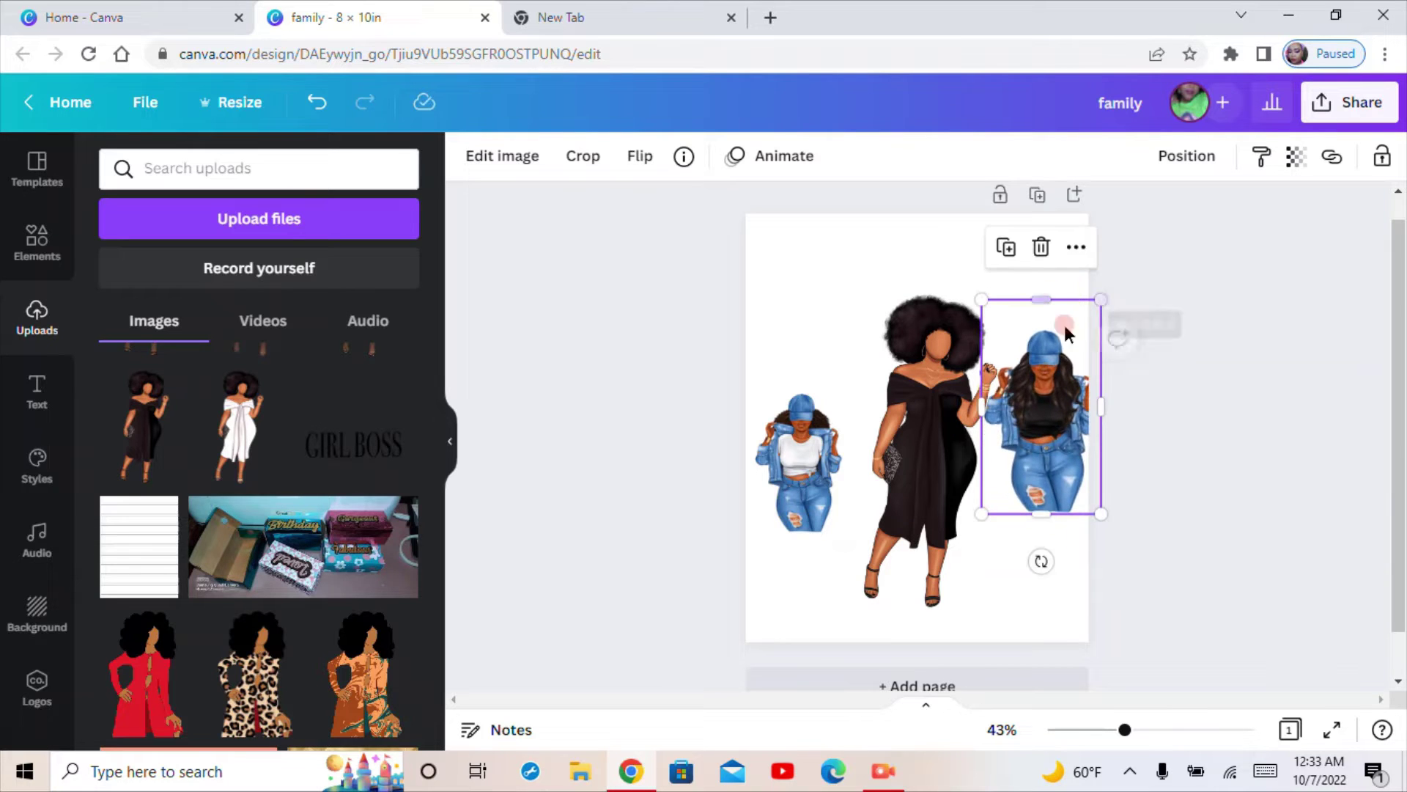
drag(1046, 399, 812, 445)
drag(857, 511, 812, 488)
click(825, 503)
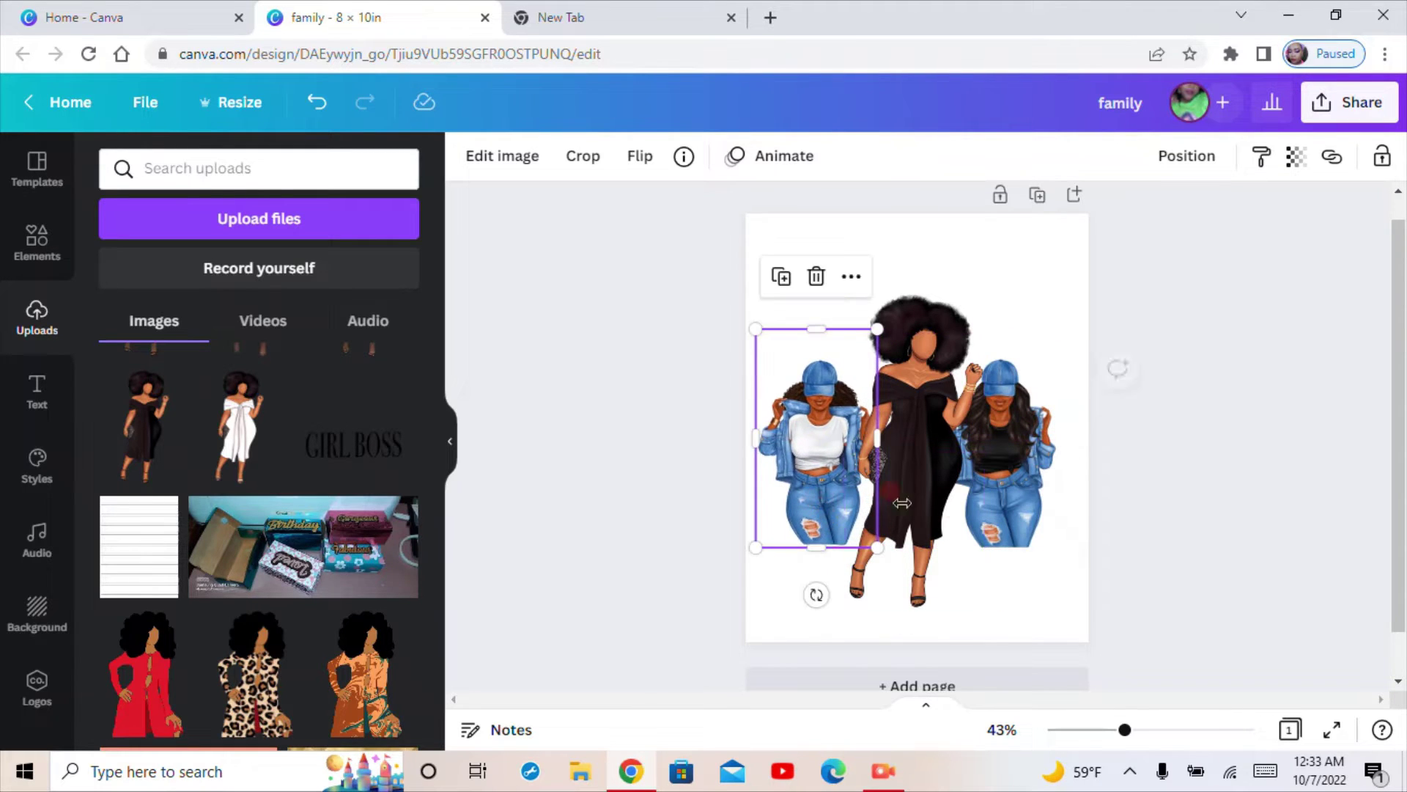
drag(1010, 478, 1025, 469)
Step: Search Elements for 'blur' and add the orange blur graphic over the black-dress woman
click(31, 241)
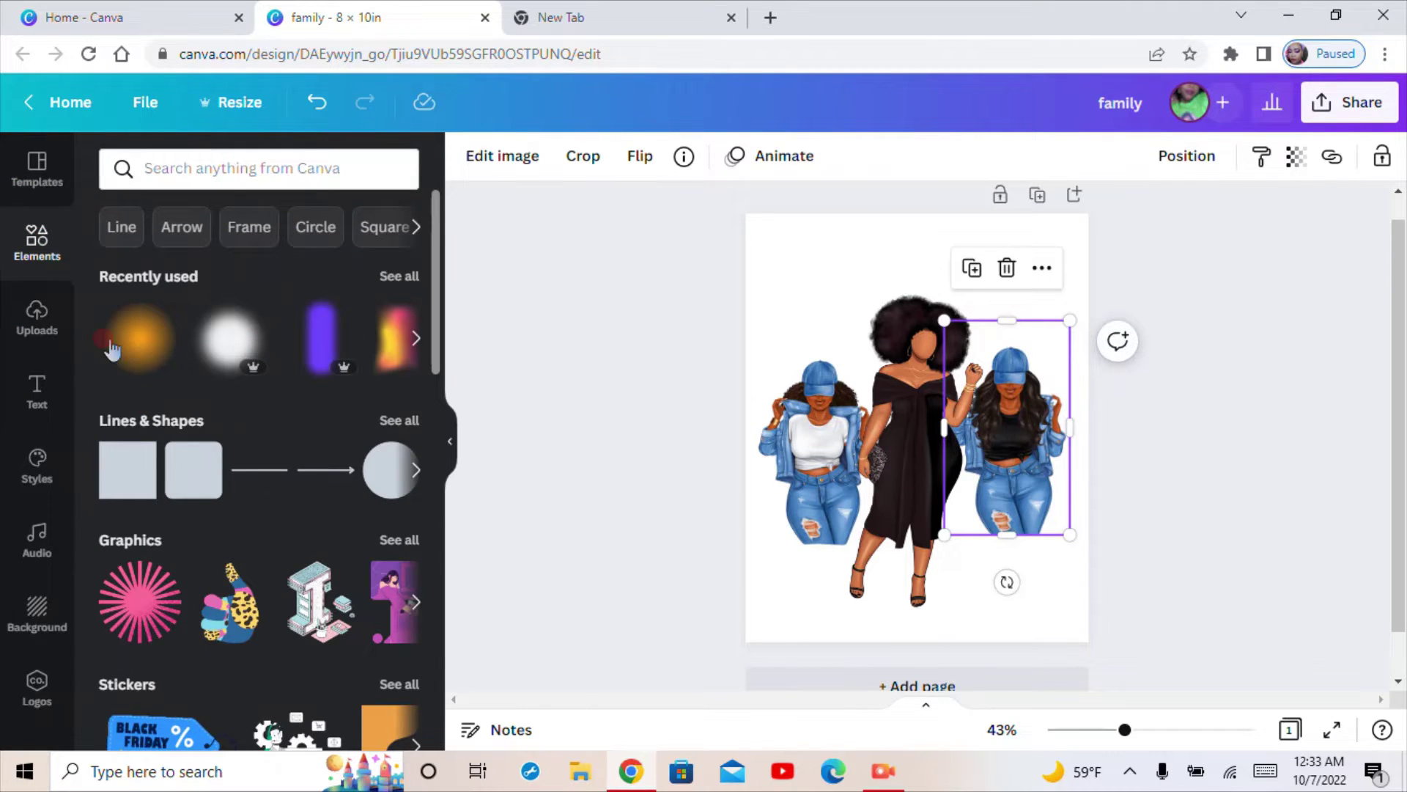
click(192, 170)
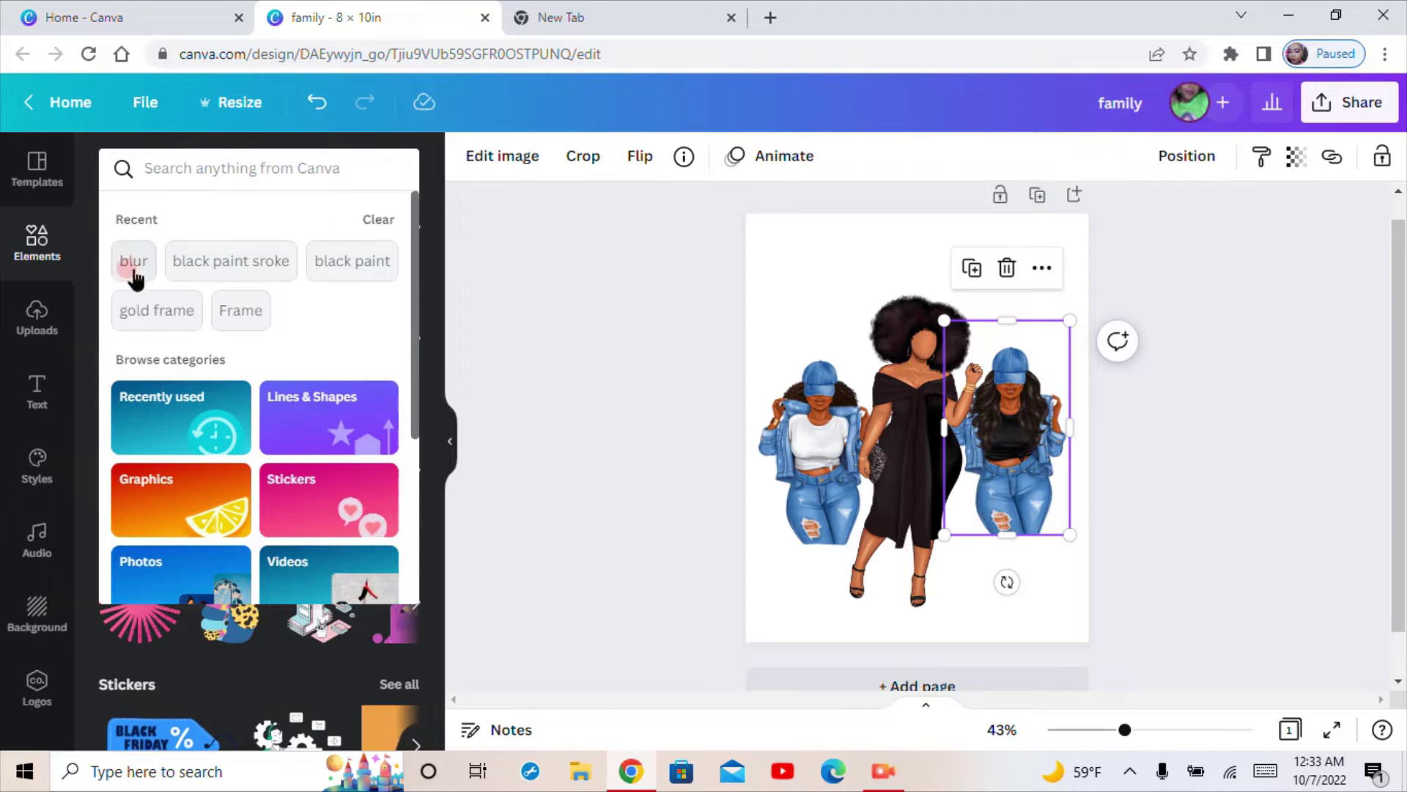
text(b)
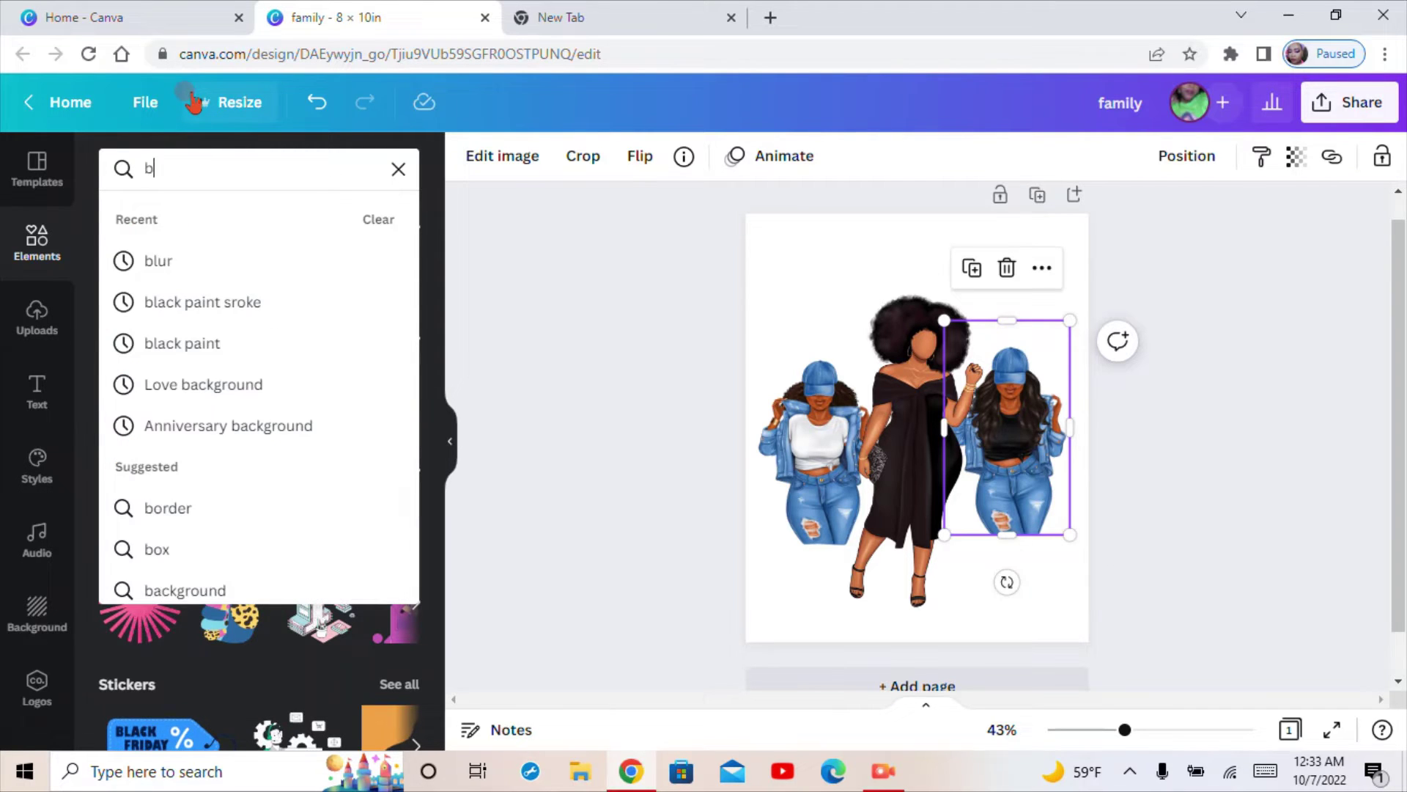
text(lur)
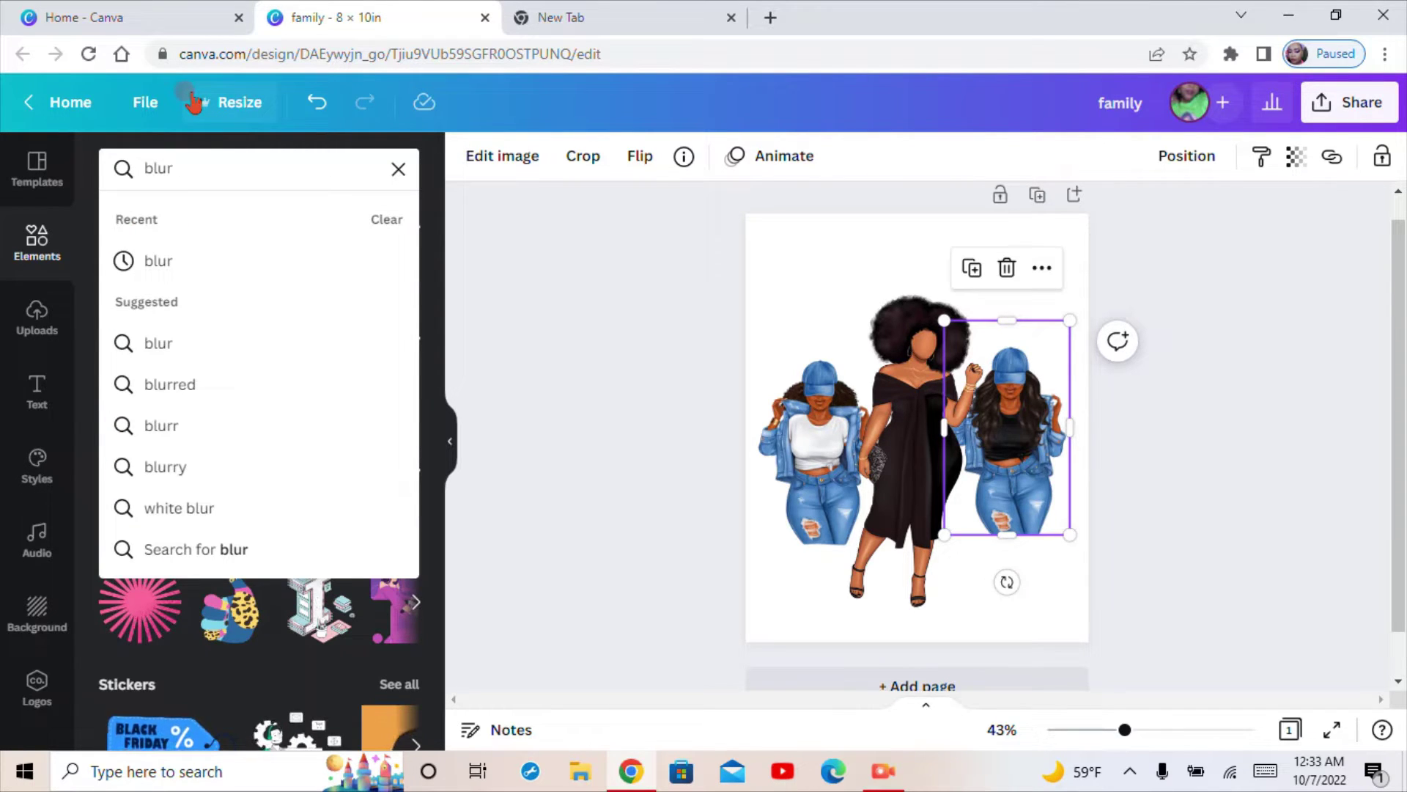
click(203, 282)
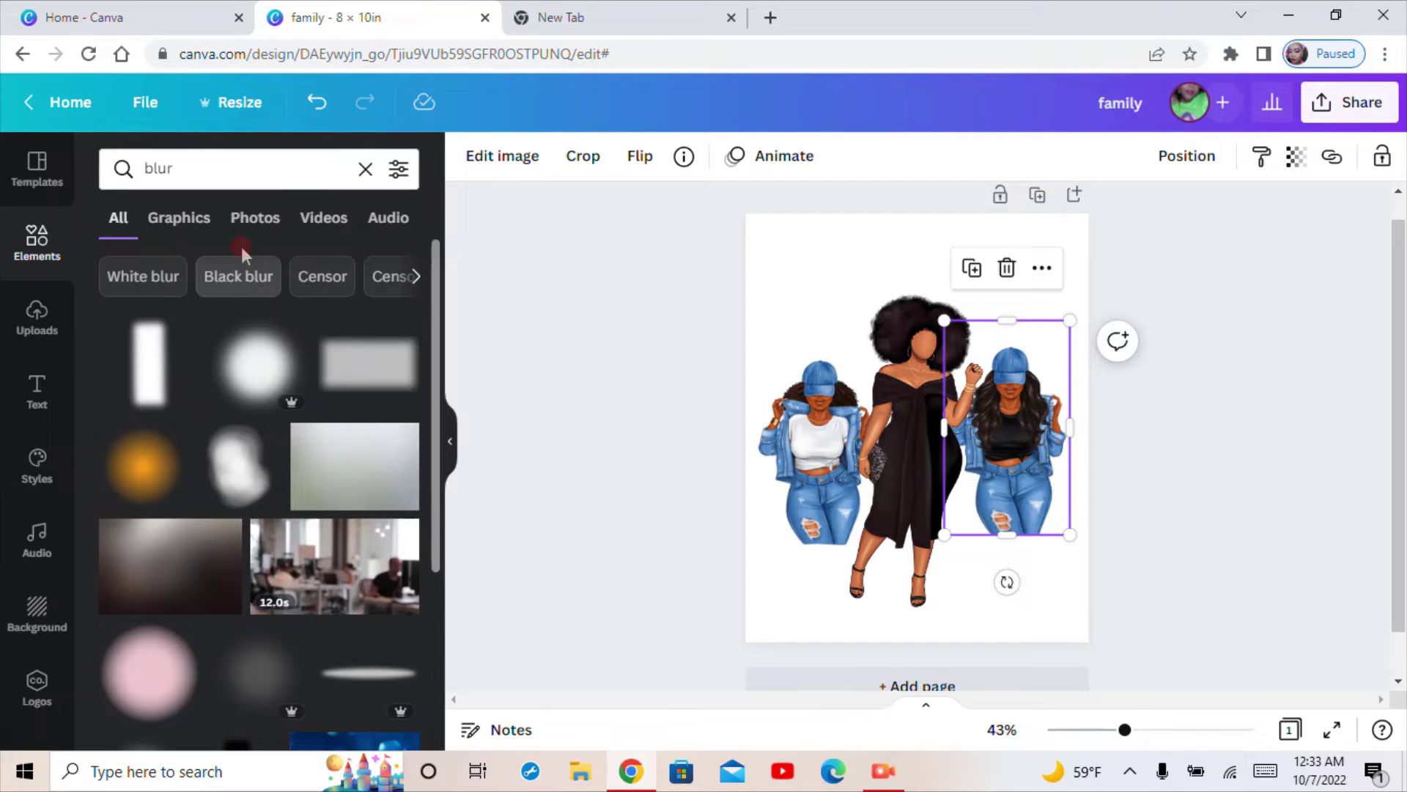
click(153, 499)
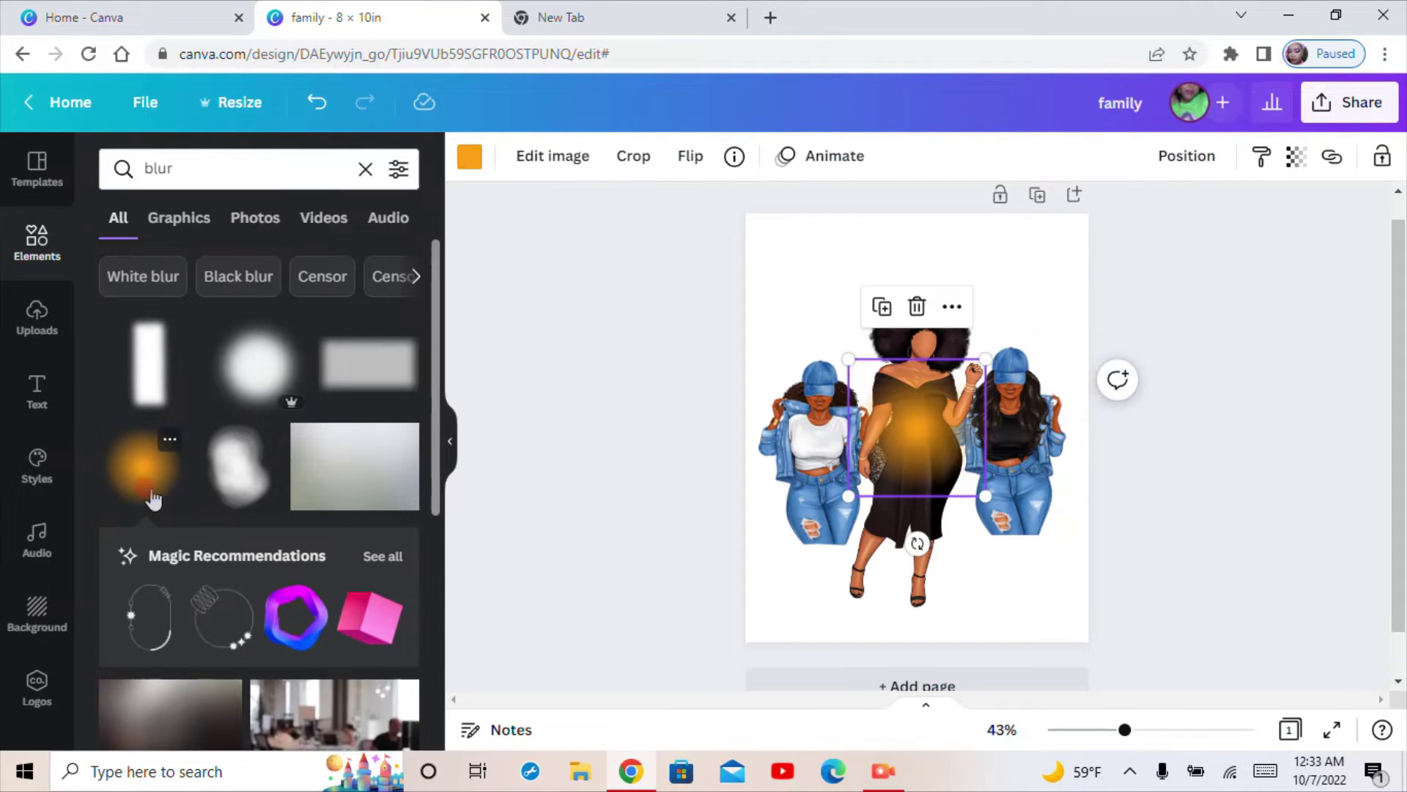
Step: Recolour the blur graphic blue (#1B74F9) and move it behind the left woman's legs
click(469, 156)
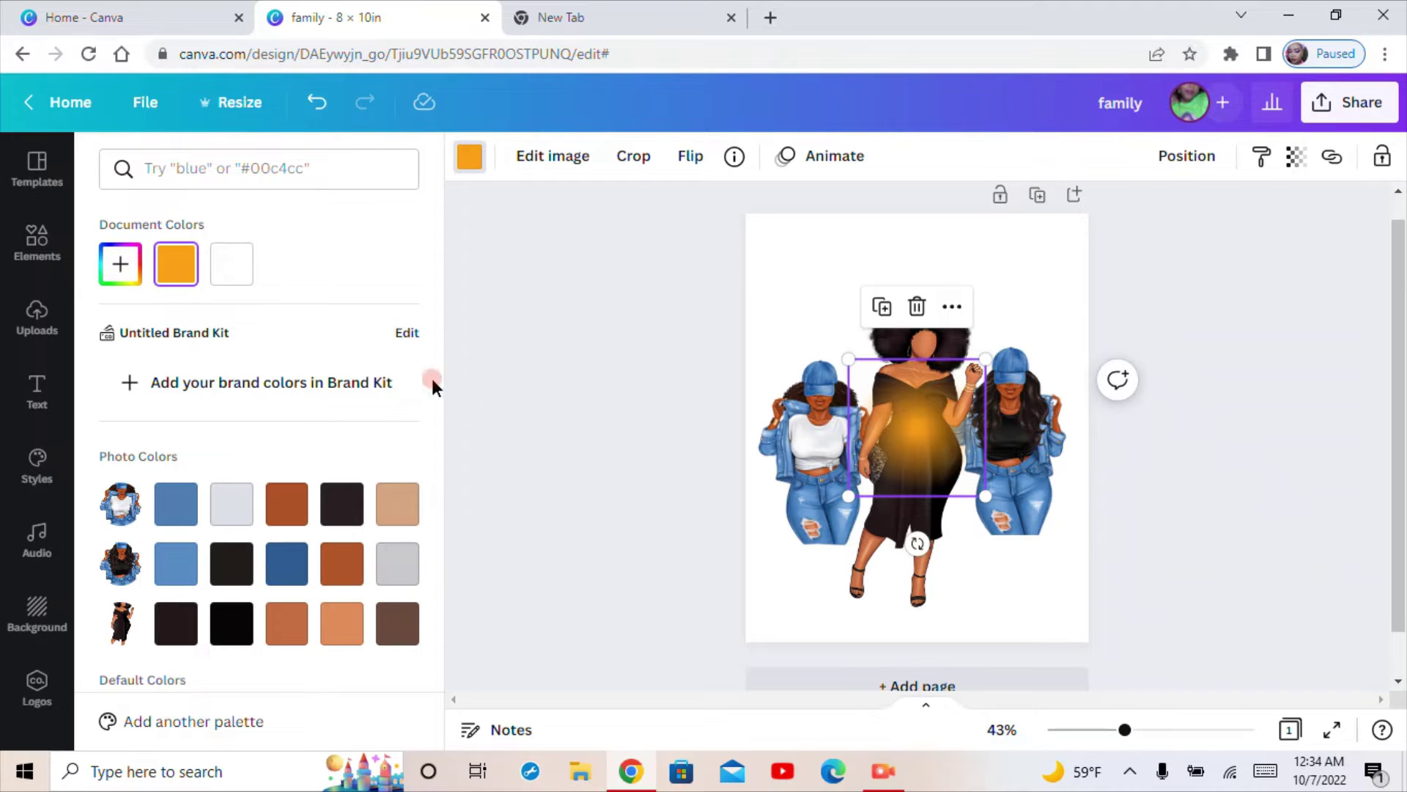
click(118, 263)
click(283, 441)
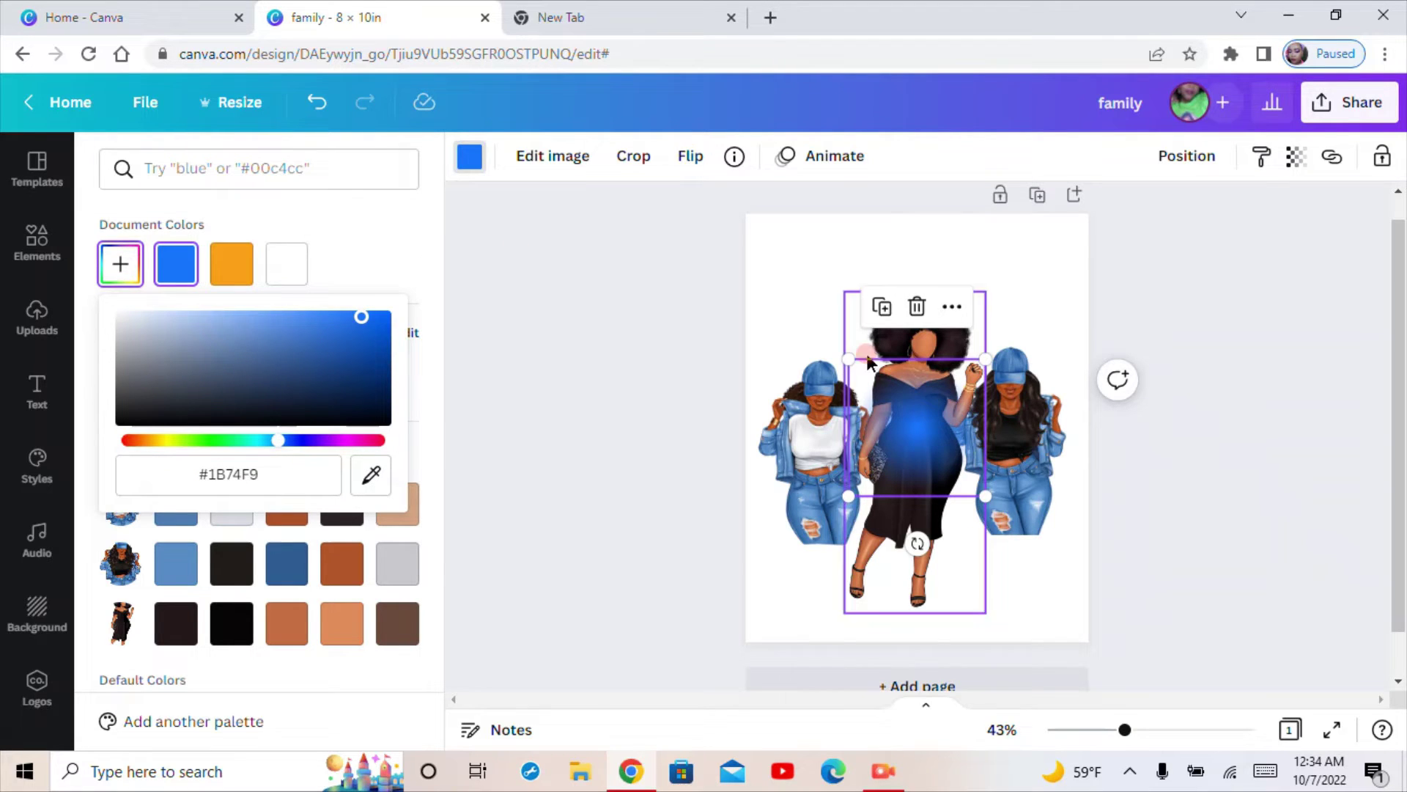
drag(919, 416, 812, 535)
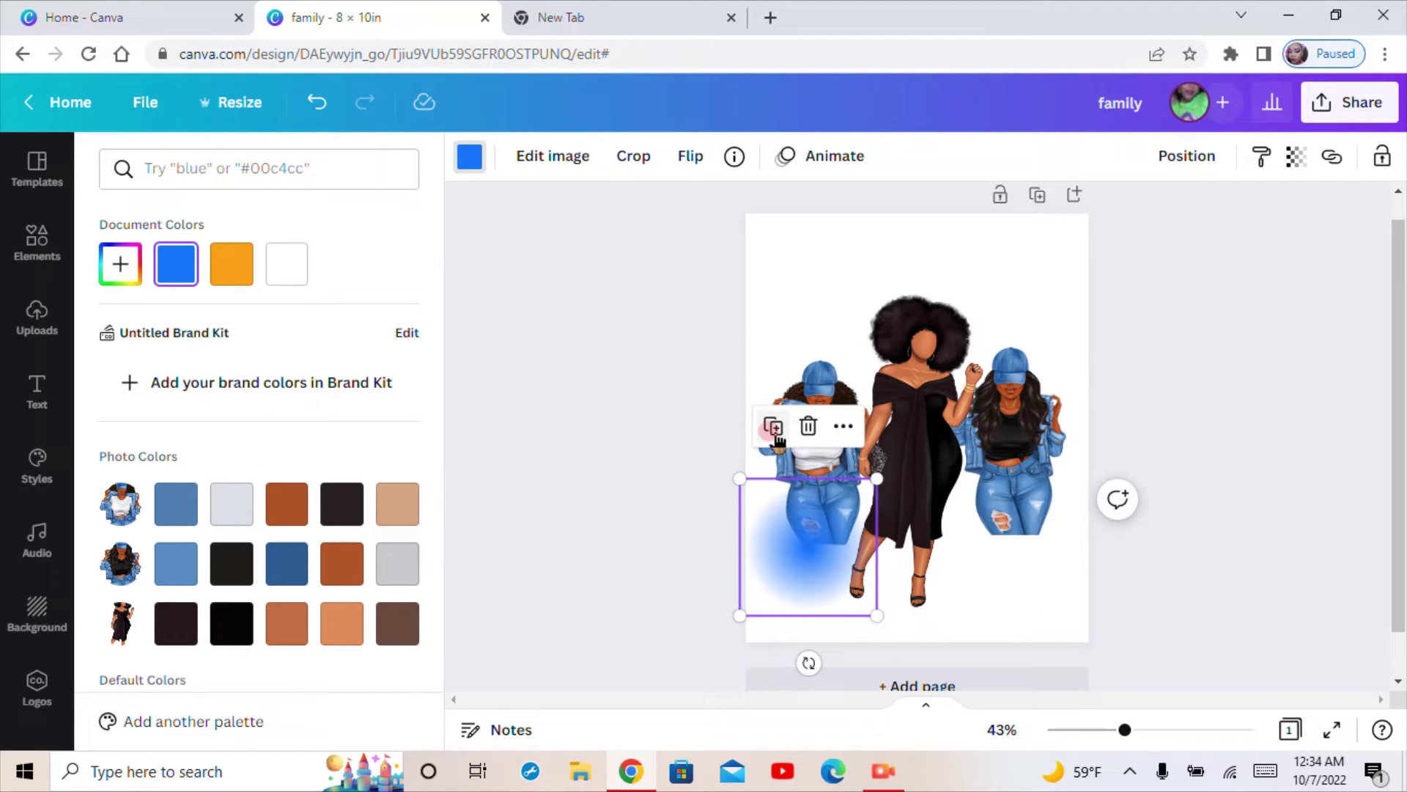
Step: Duplicate the blue blob and place copies under the middle and right women
click(778, 440)
click(779, 440)
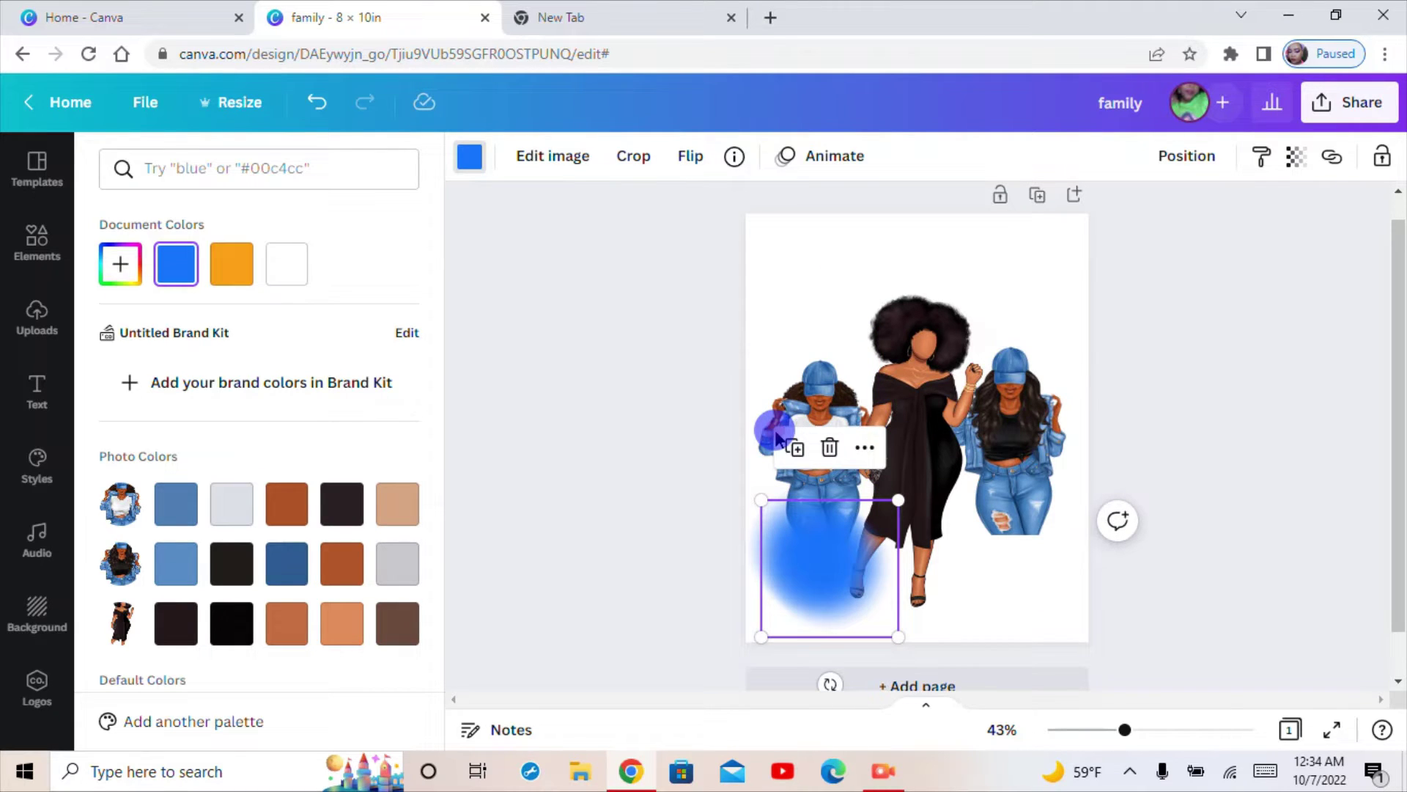
click(783, 444)
drag(817, 507, 882, 494)
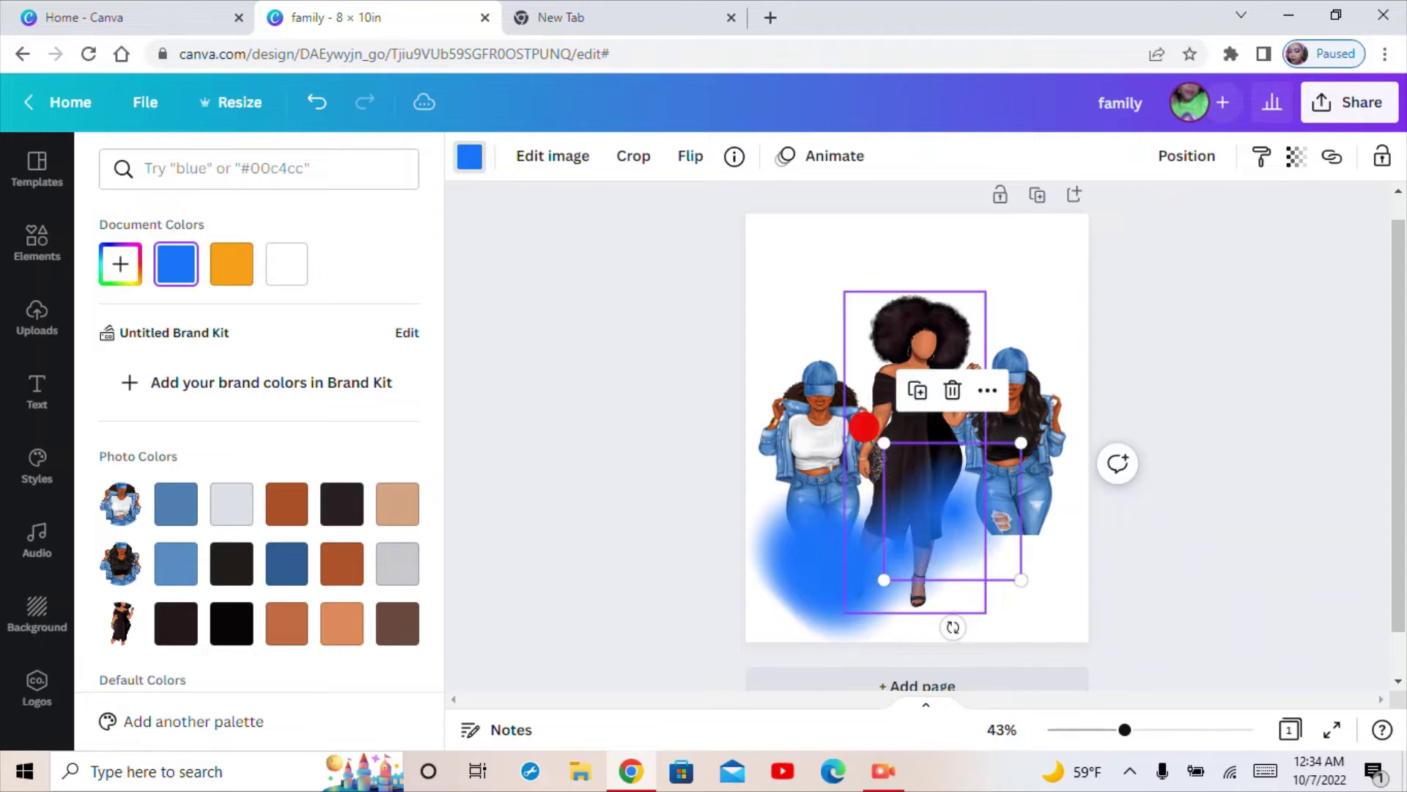
double_click(865, 429)
click(829, 233)
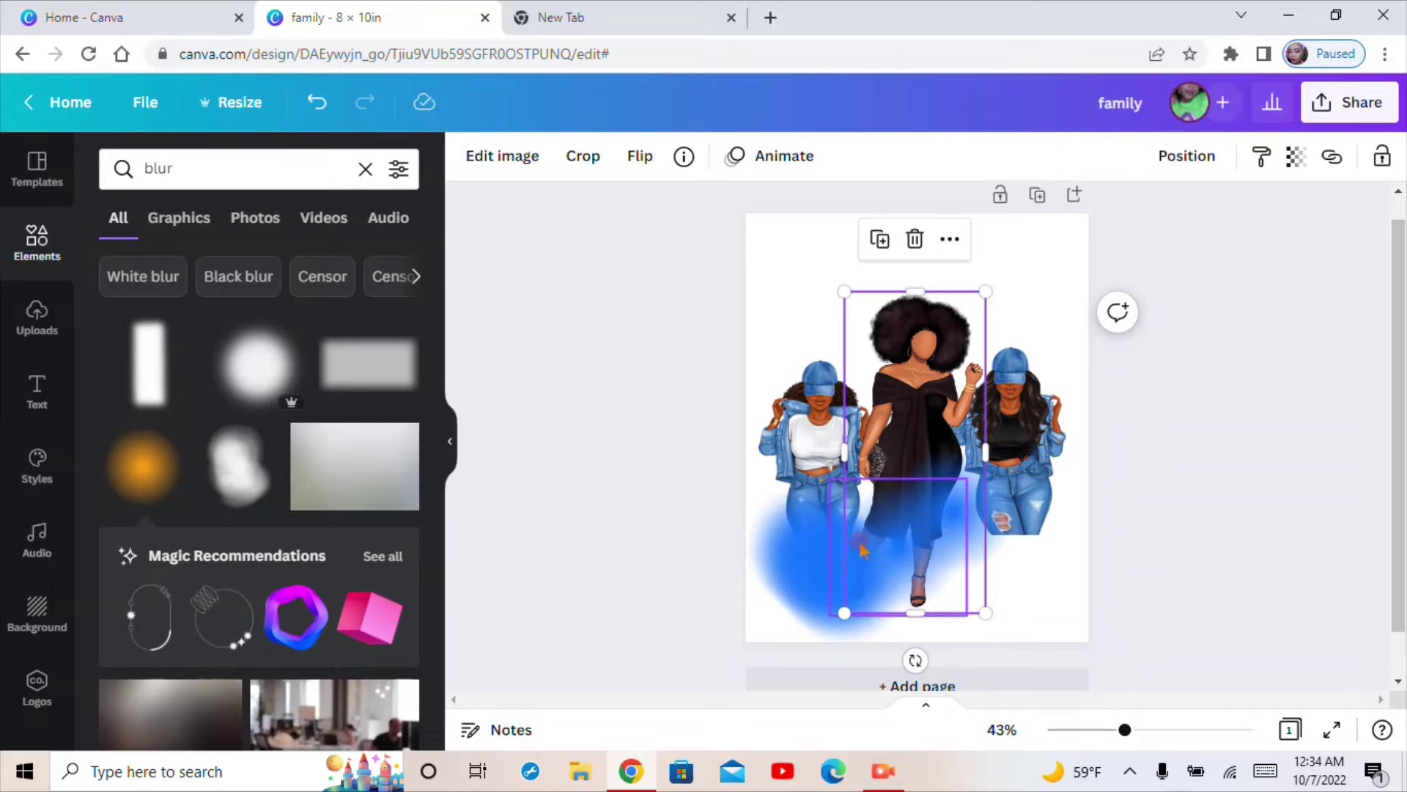
drag(836, 581, 944, 560)
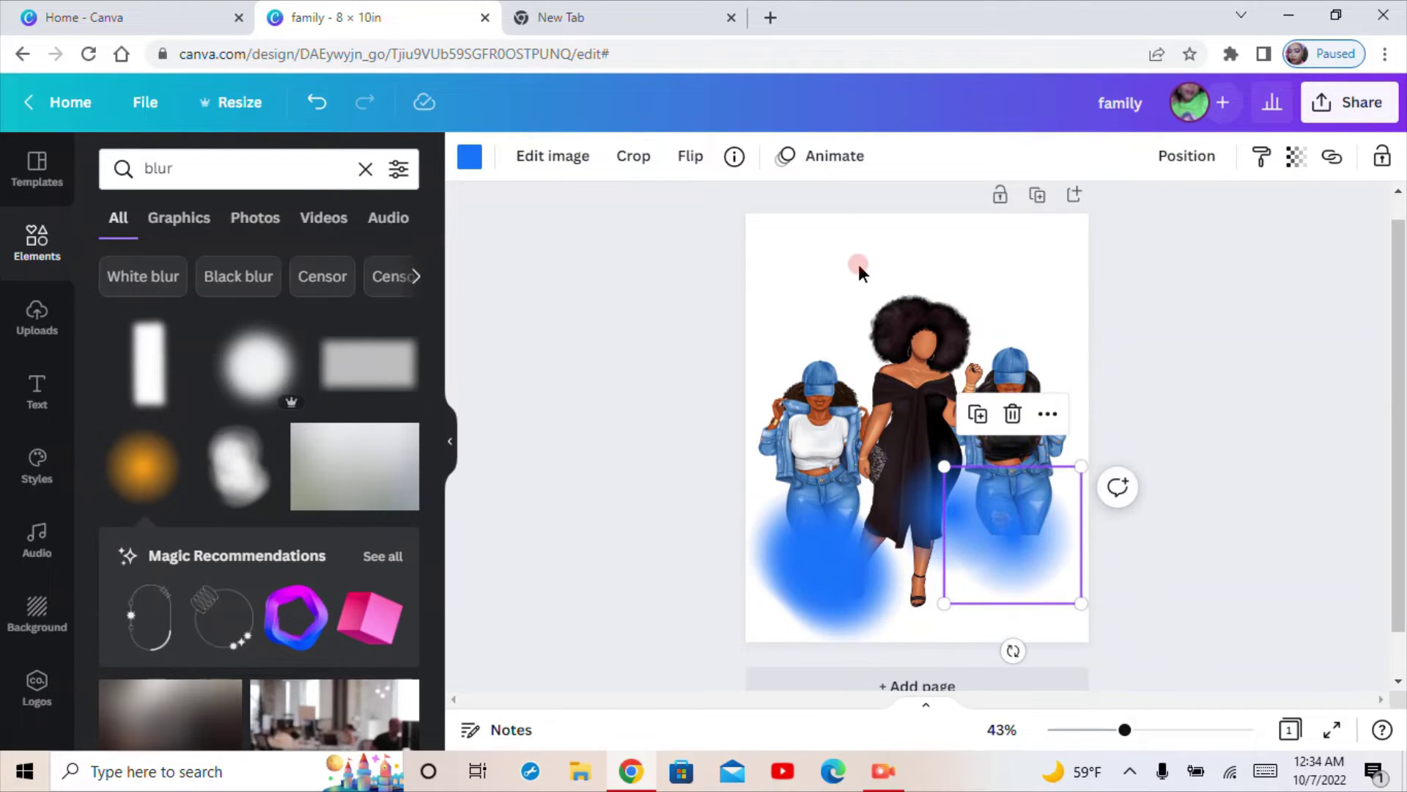
drag(958, 403, 980, 423)
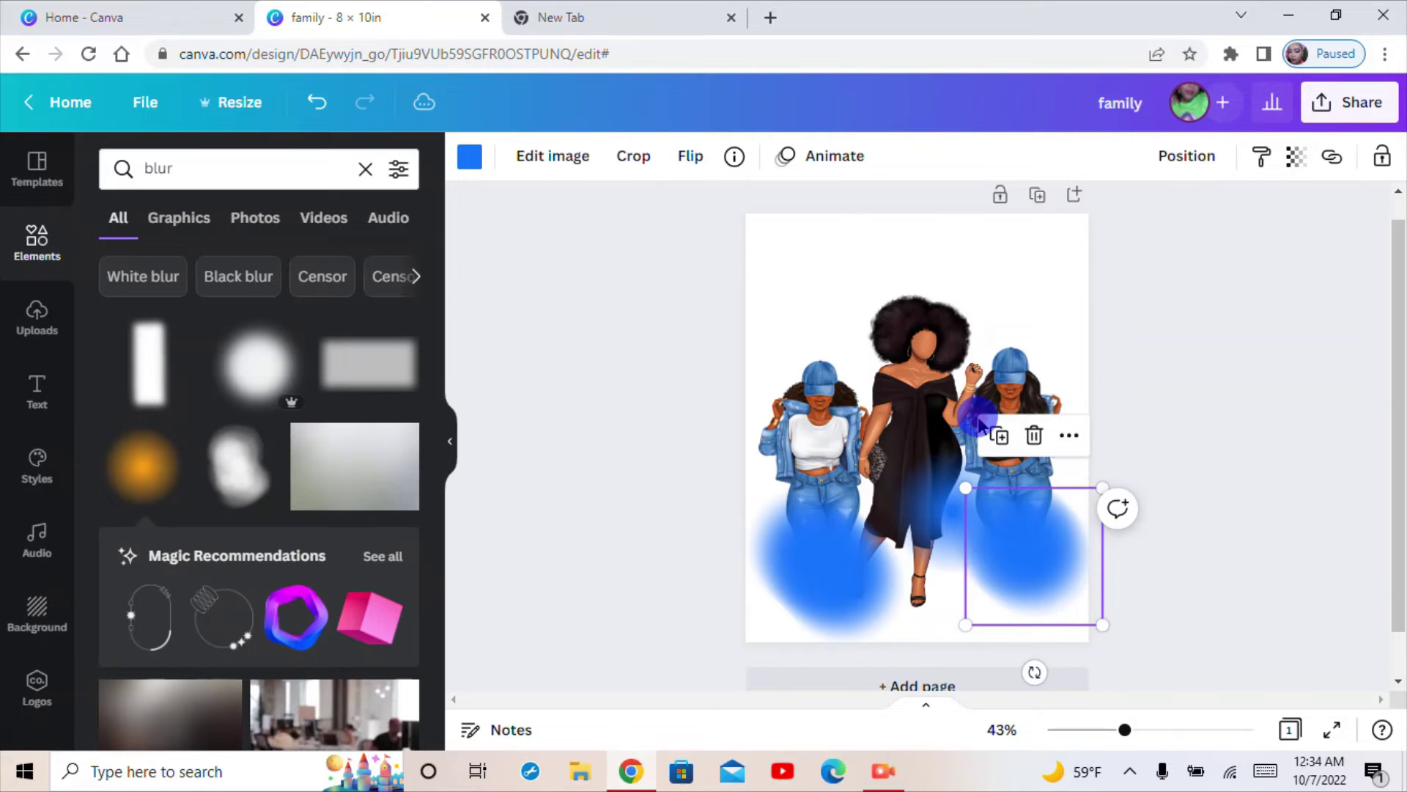
drag(1029, 551, 974, 554)
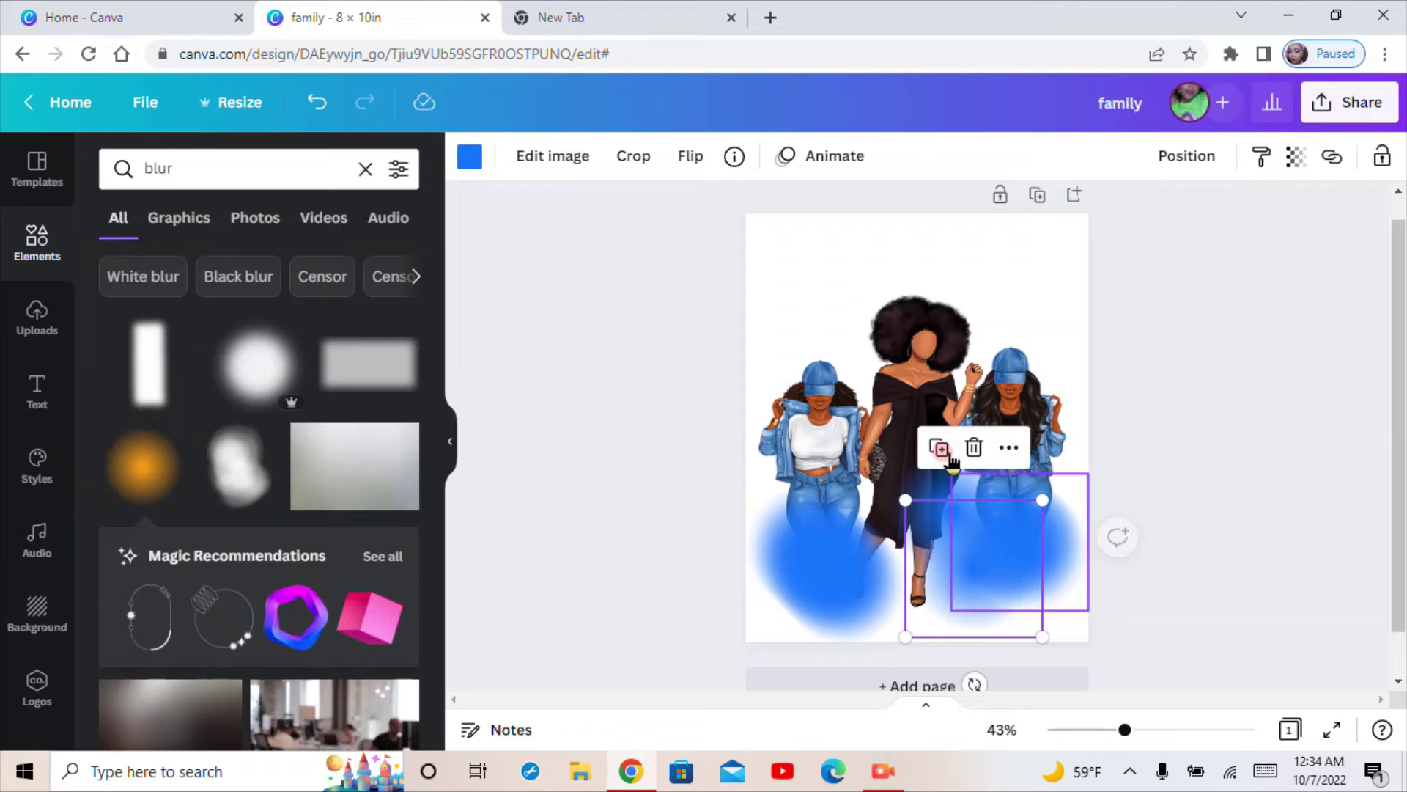
Step: Make more blue blob copies and spread them along the page bottom
click(950, 466)
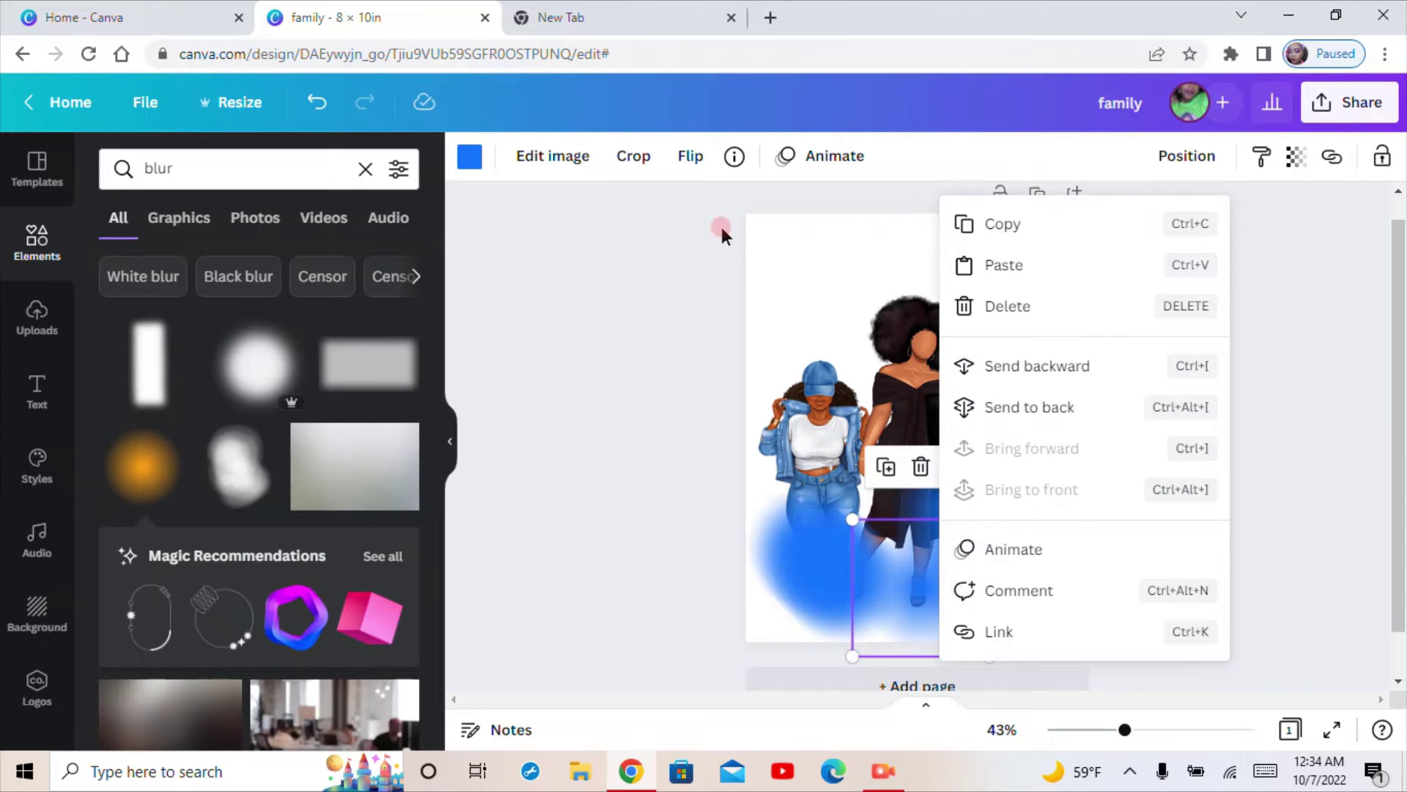
click(720, 223)
drag(964, 557, 891, 535)
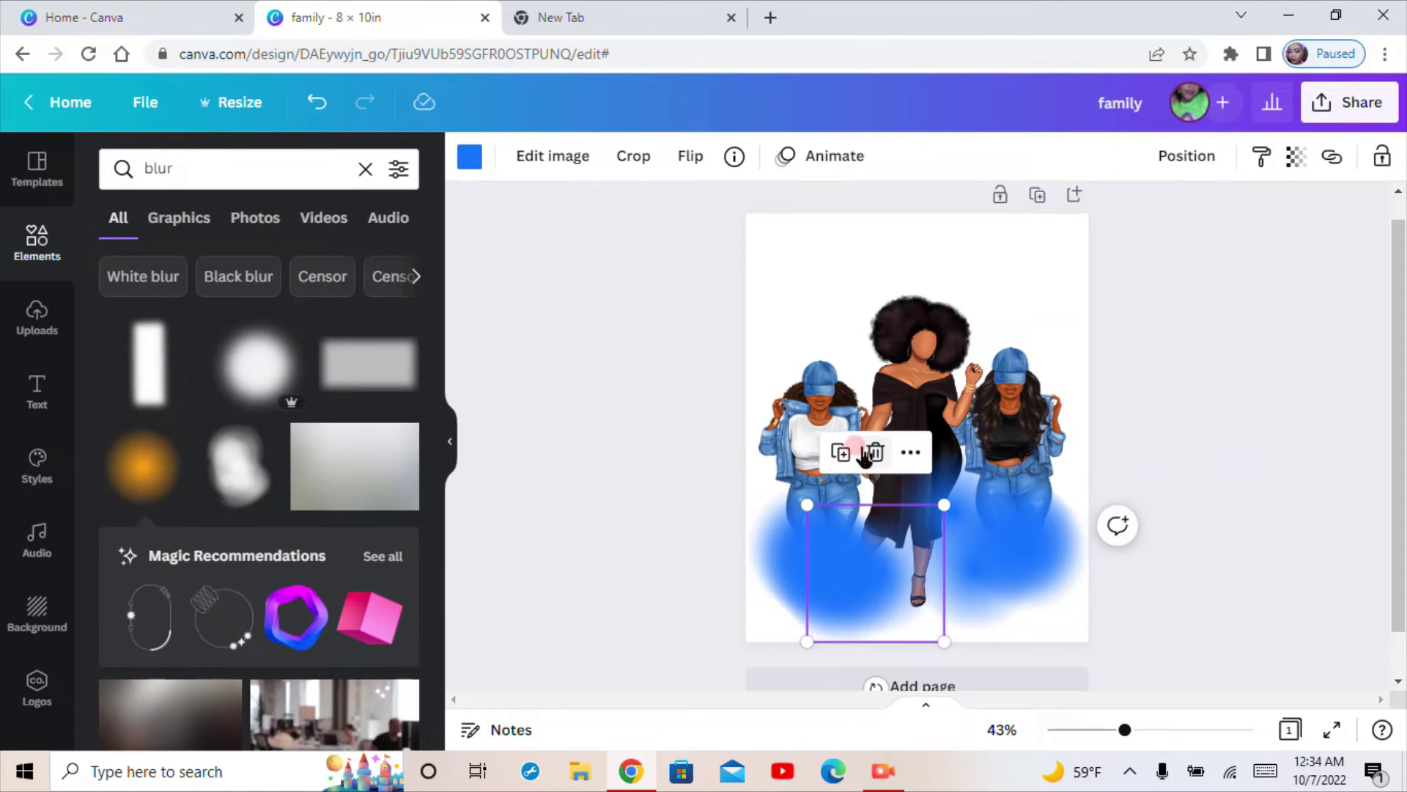
click(841, 453)
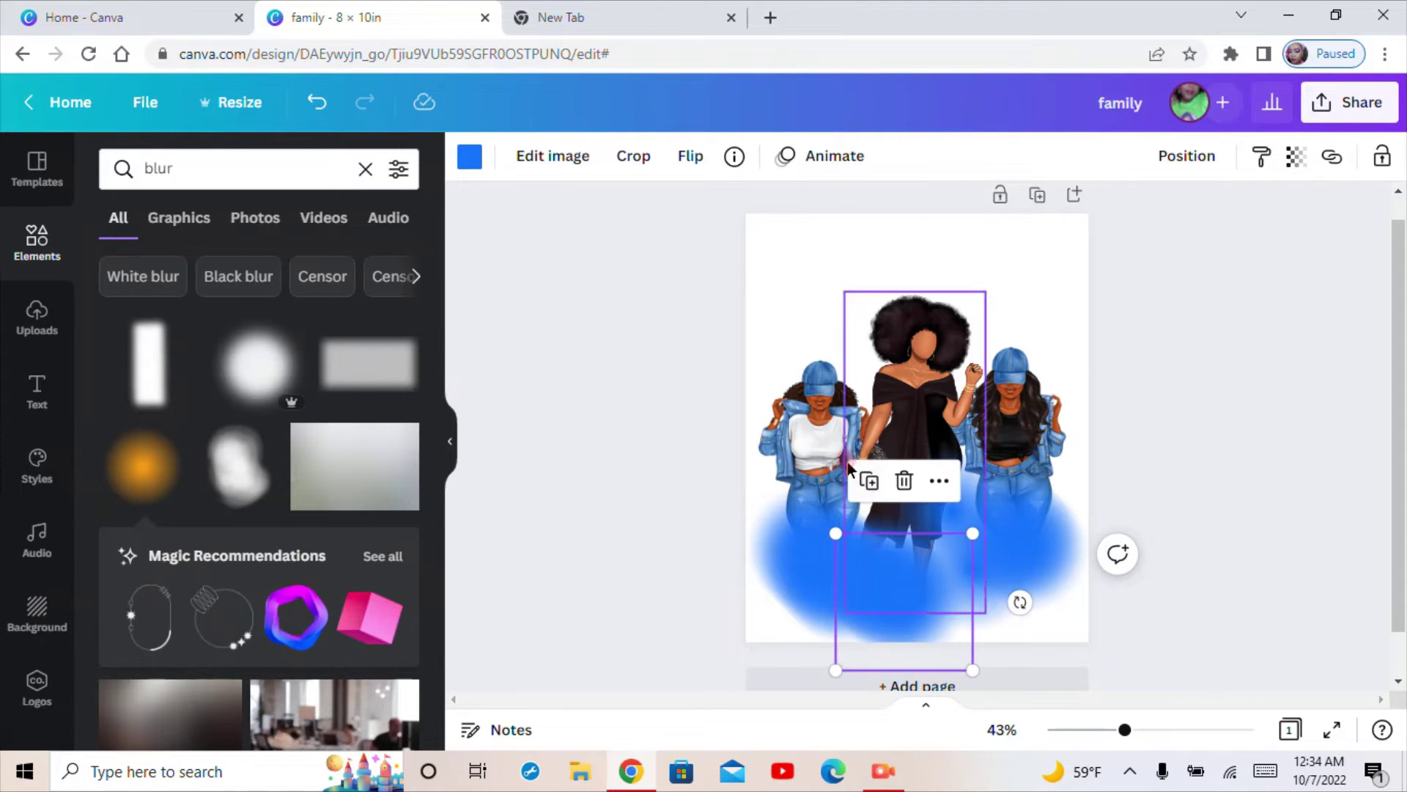
click(870, 482)
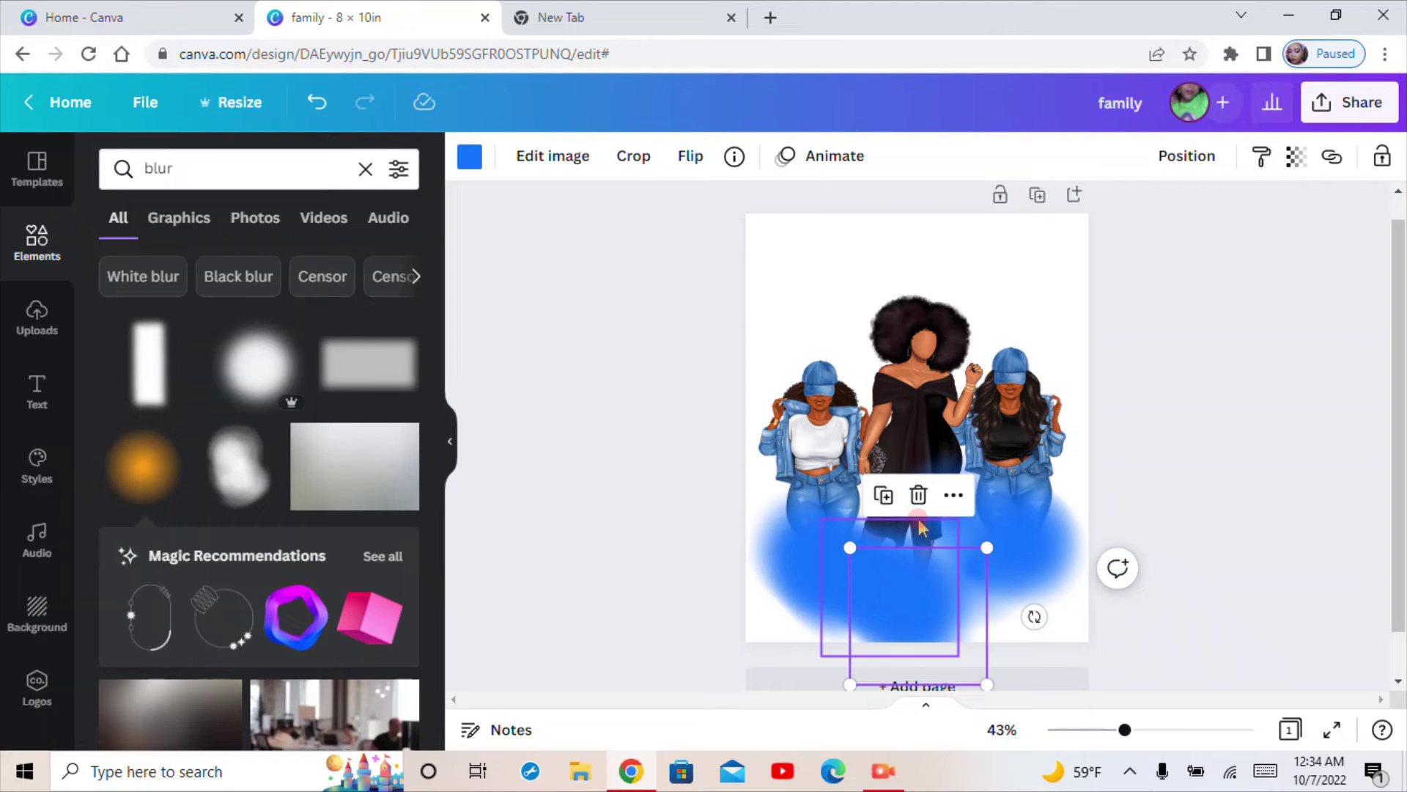
drag(926, 585, 988, 550)
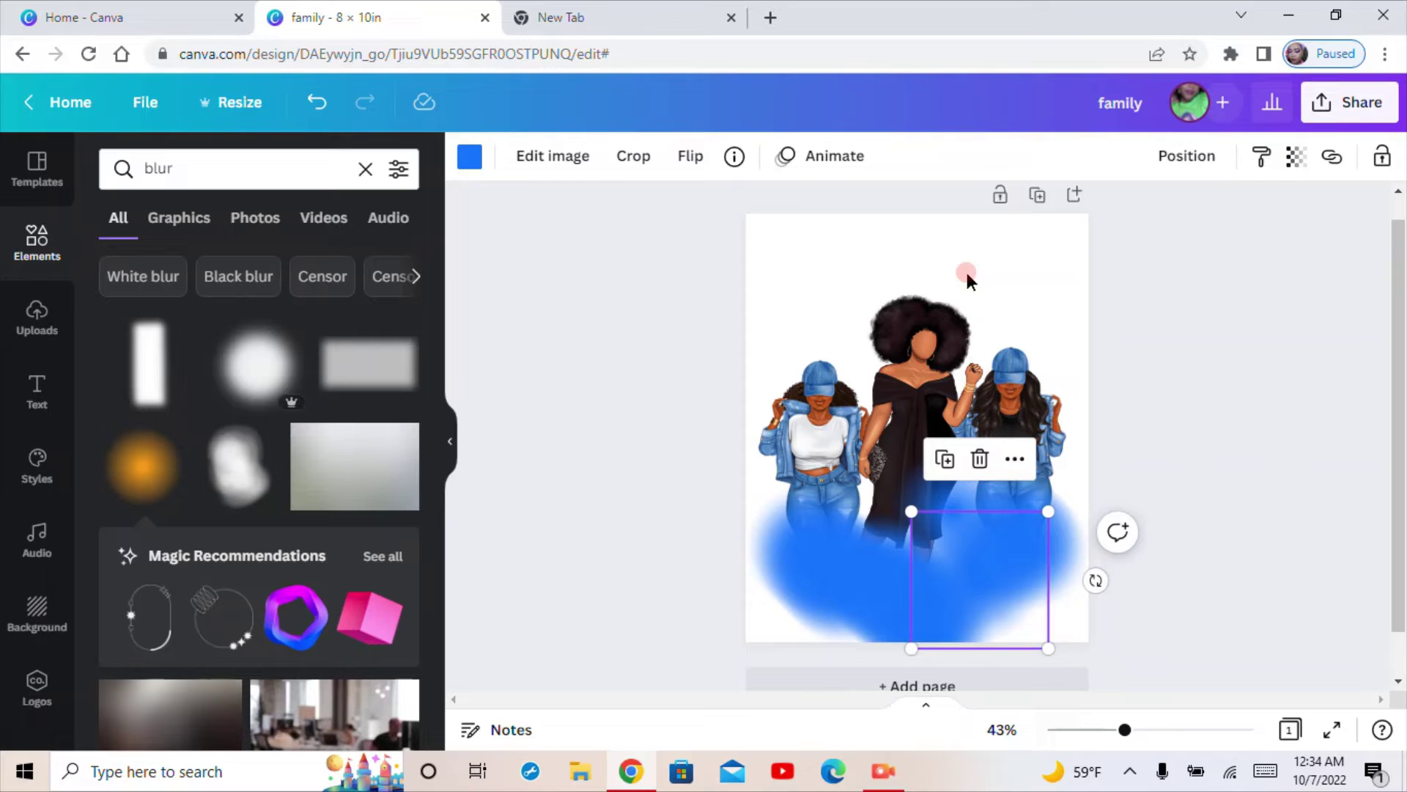
click(990, 280)
Step: Add one more blob copy, checking the layout at 30%, 65% and 43% zoom
click(1361, 567)
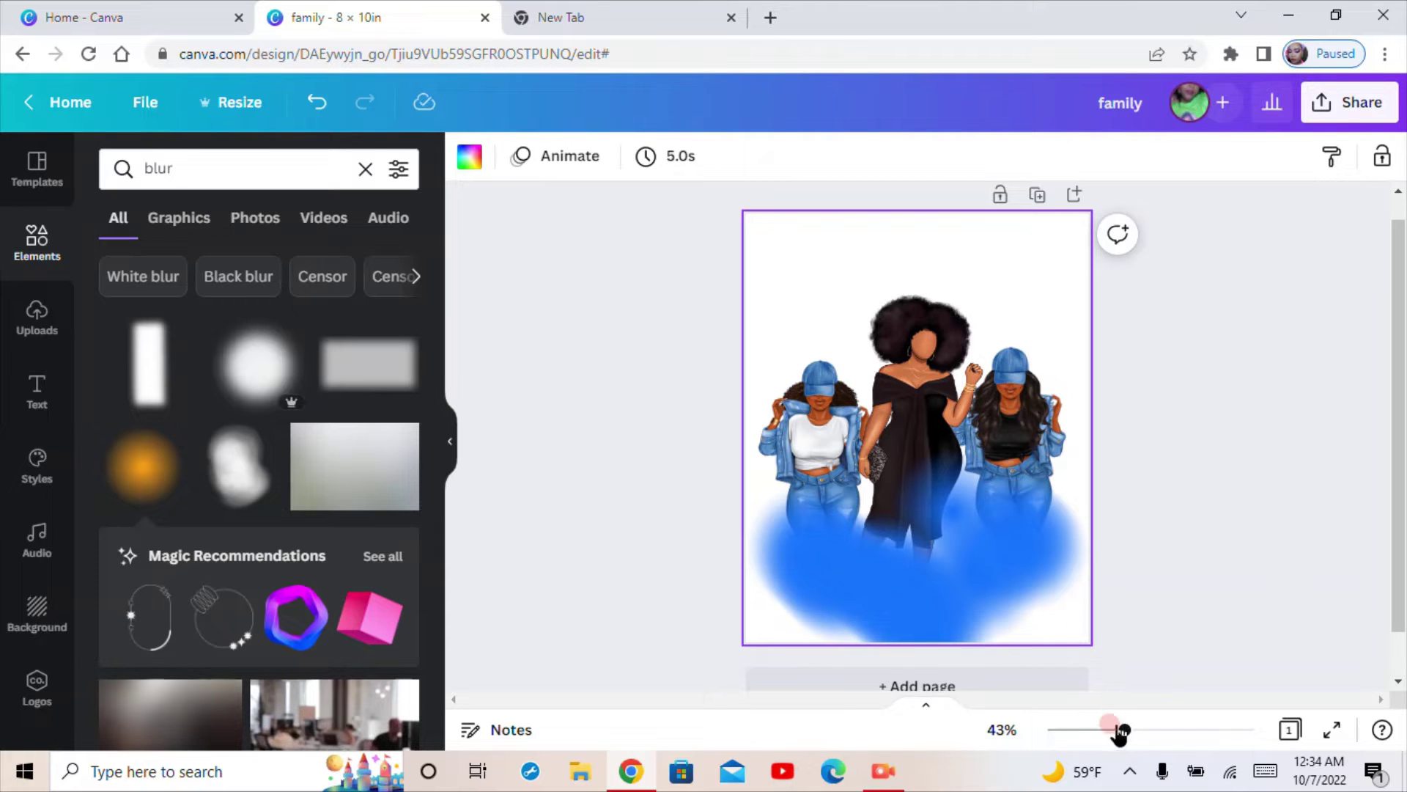
mouse_move(1121, 730)
mouse_down()
mouse_move(1105, 731)
mouse_move(1147, 729)
mouse_up()
click(1080, 613)
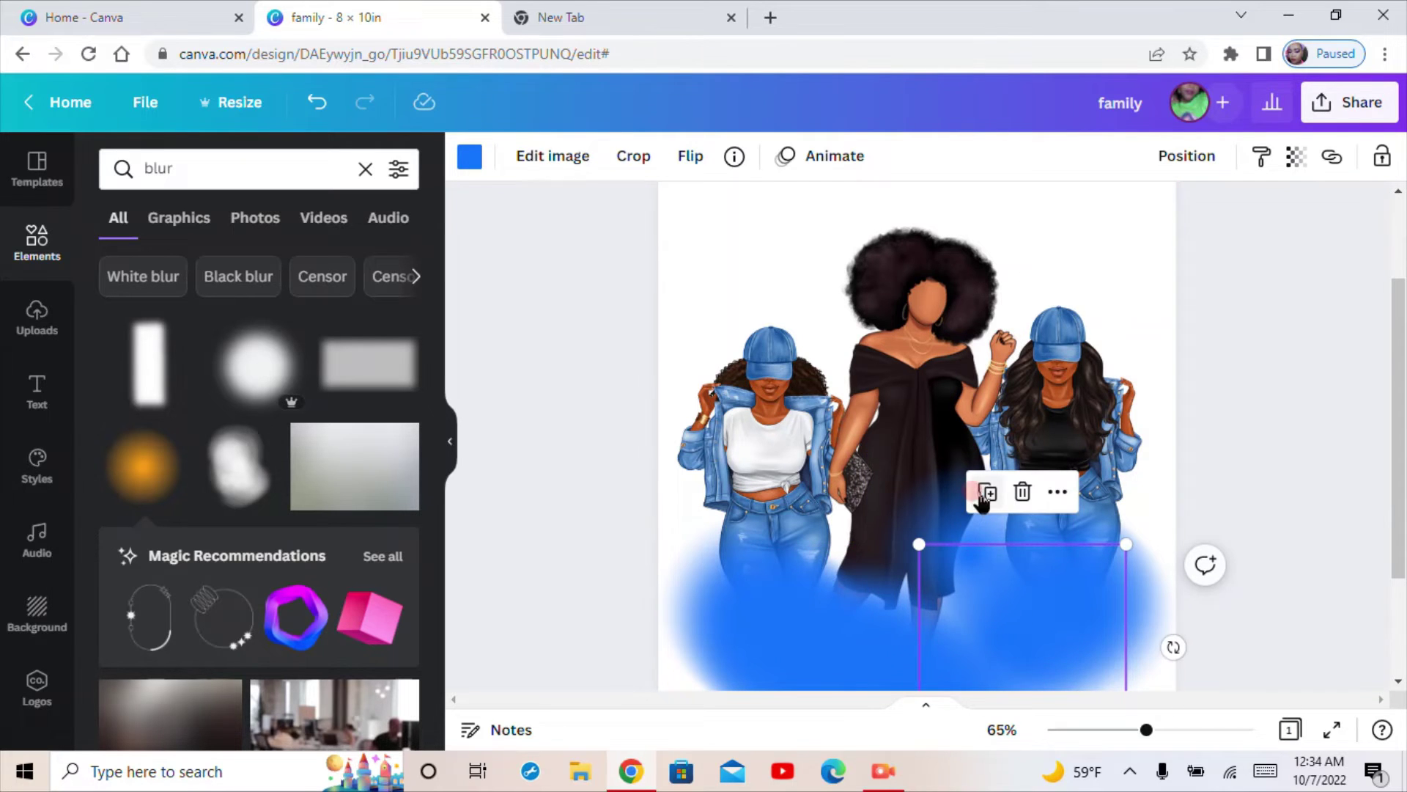
click(983, 499)
drag(1055, 629, 949, 601)
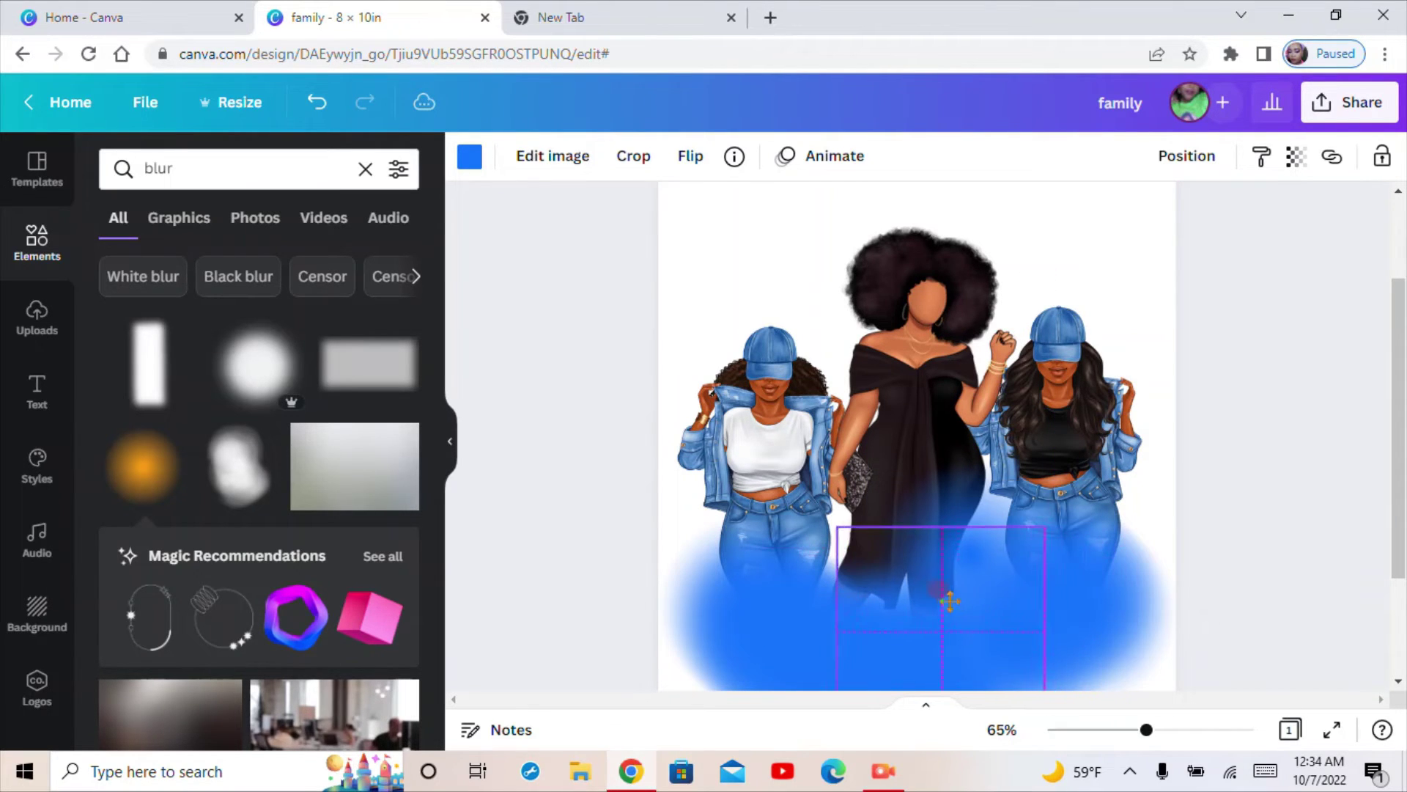
scroll(1294, 415, down, 2)
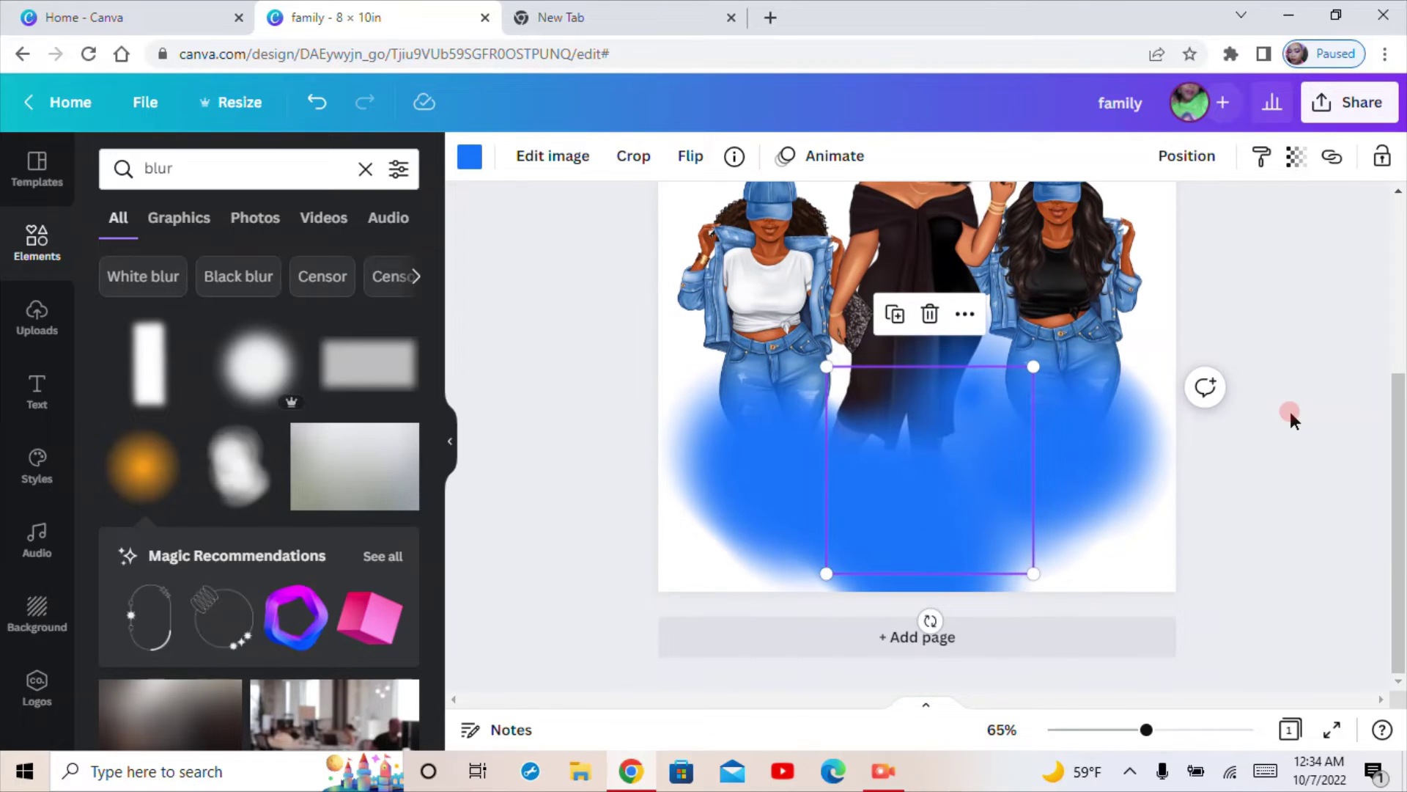
scroll(1173, 469, up, 1)
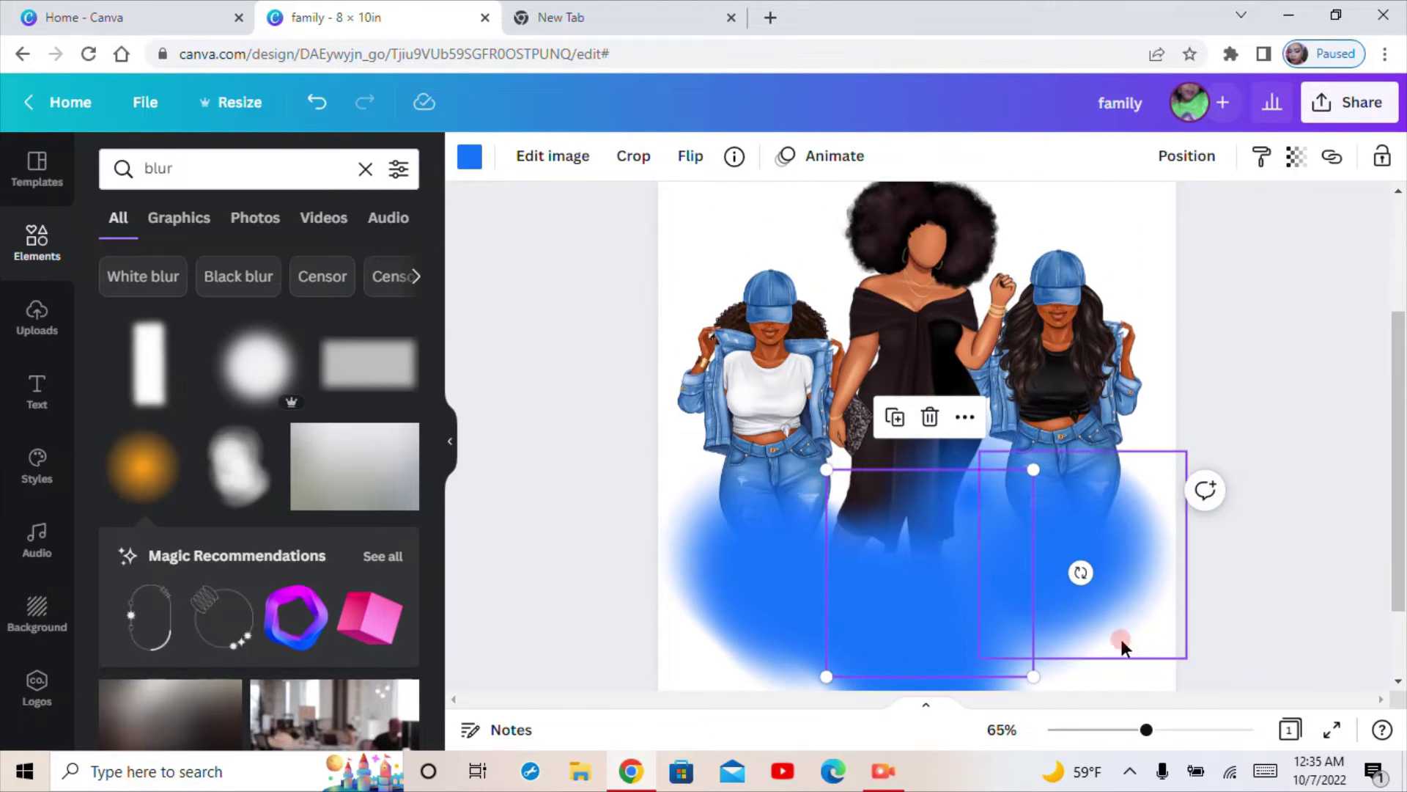
drag(1146, 730, 1126, 746)
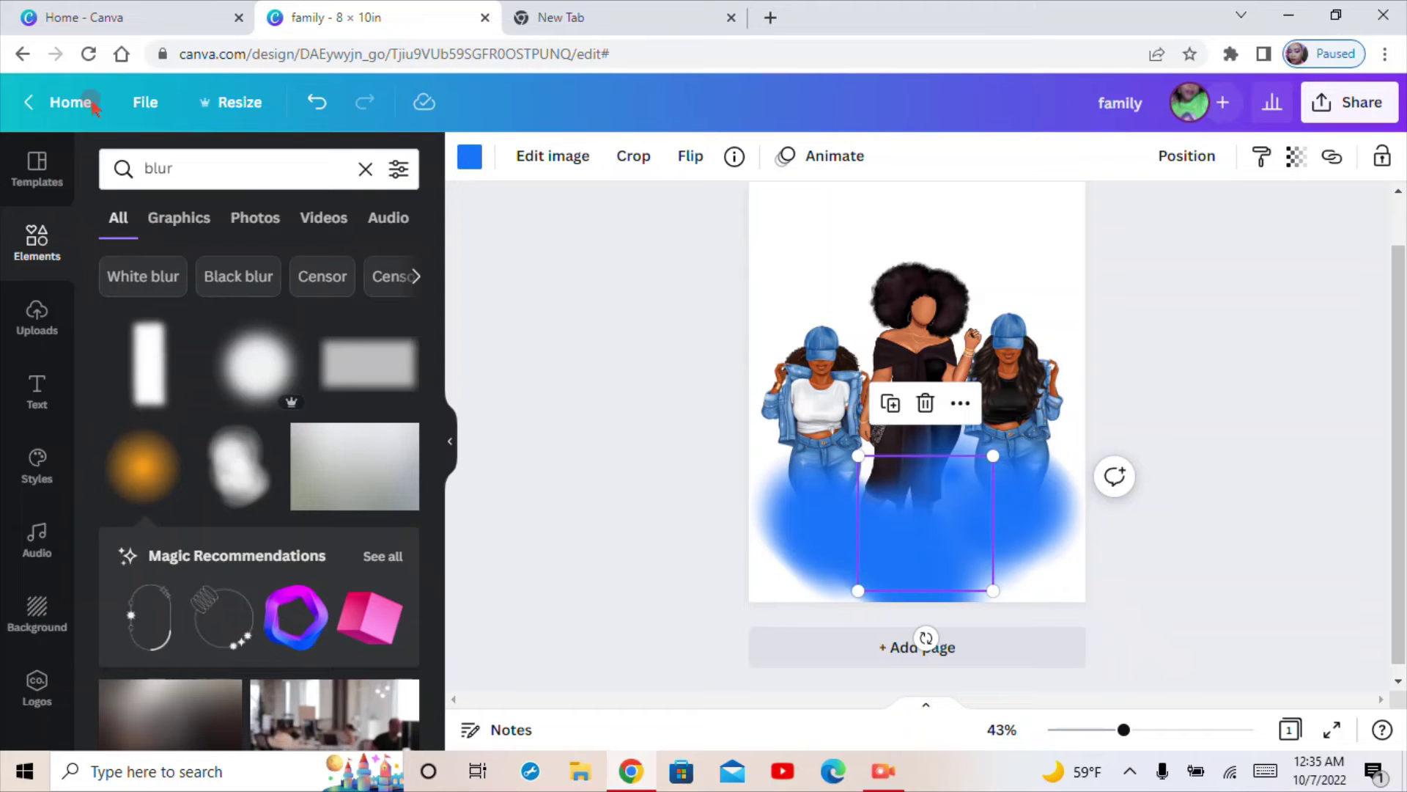
click(31, 236)
Step: Add a heading reading 'Blessed' in the Angelina font
click(33, 383)
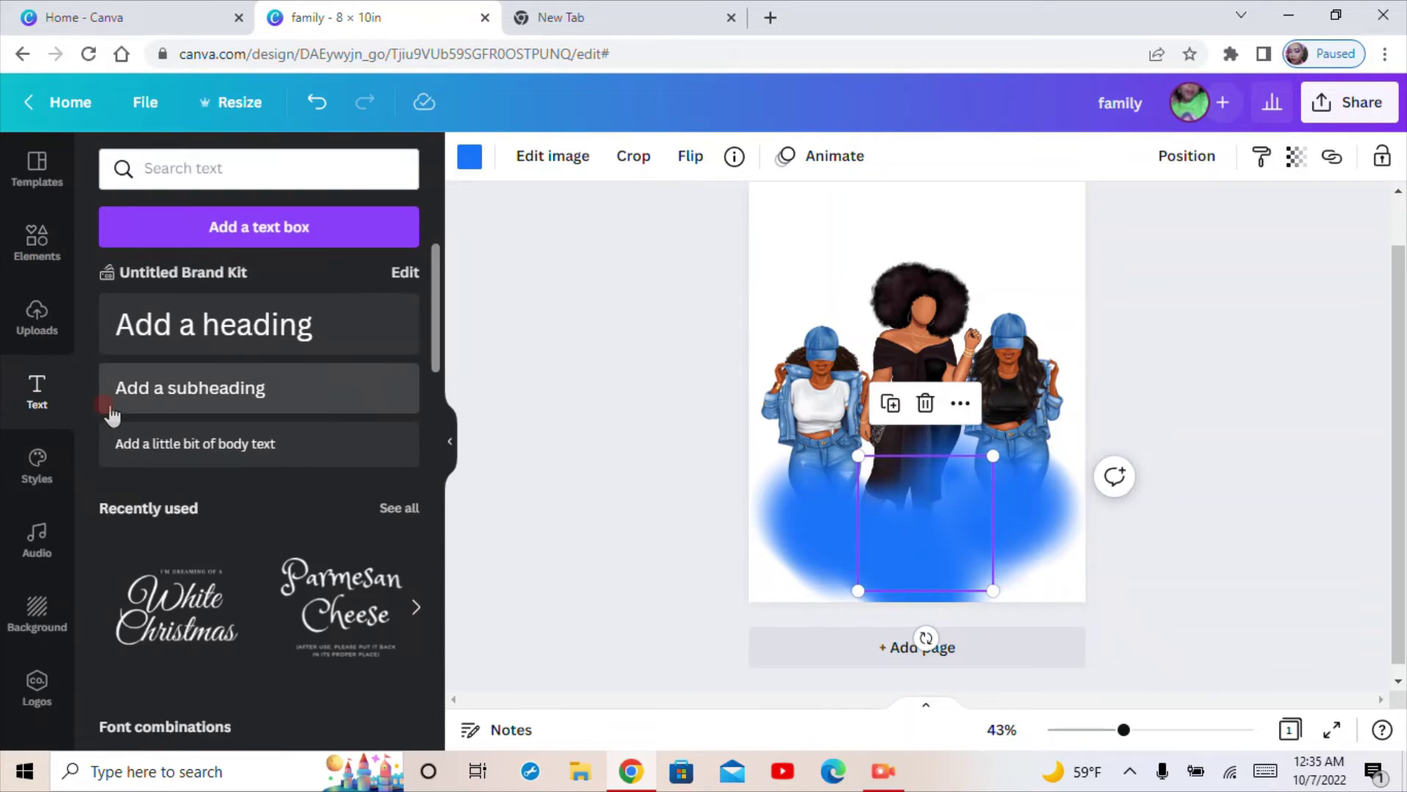
click(183, 168)
click(268, 311)
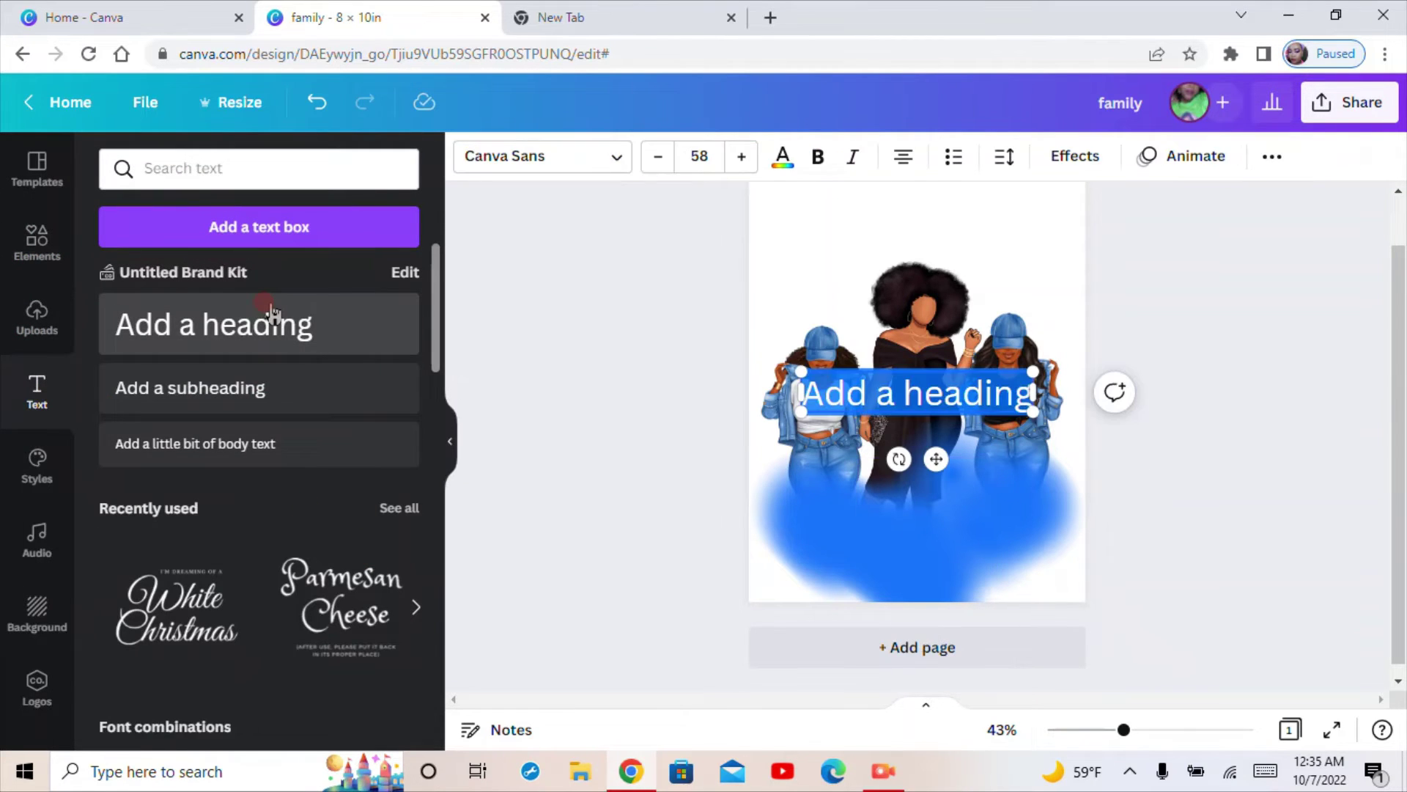
key(BackSpace)
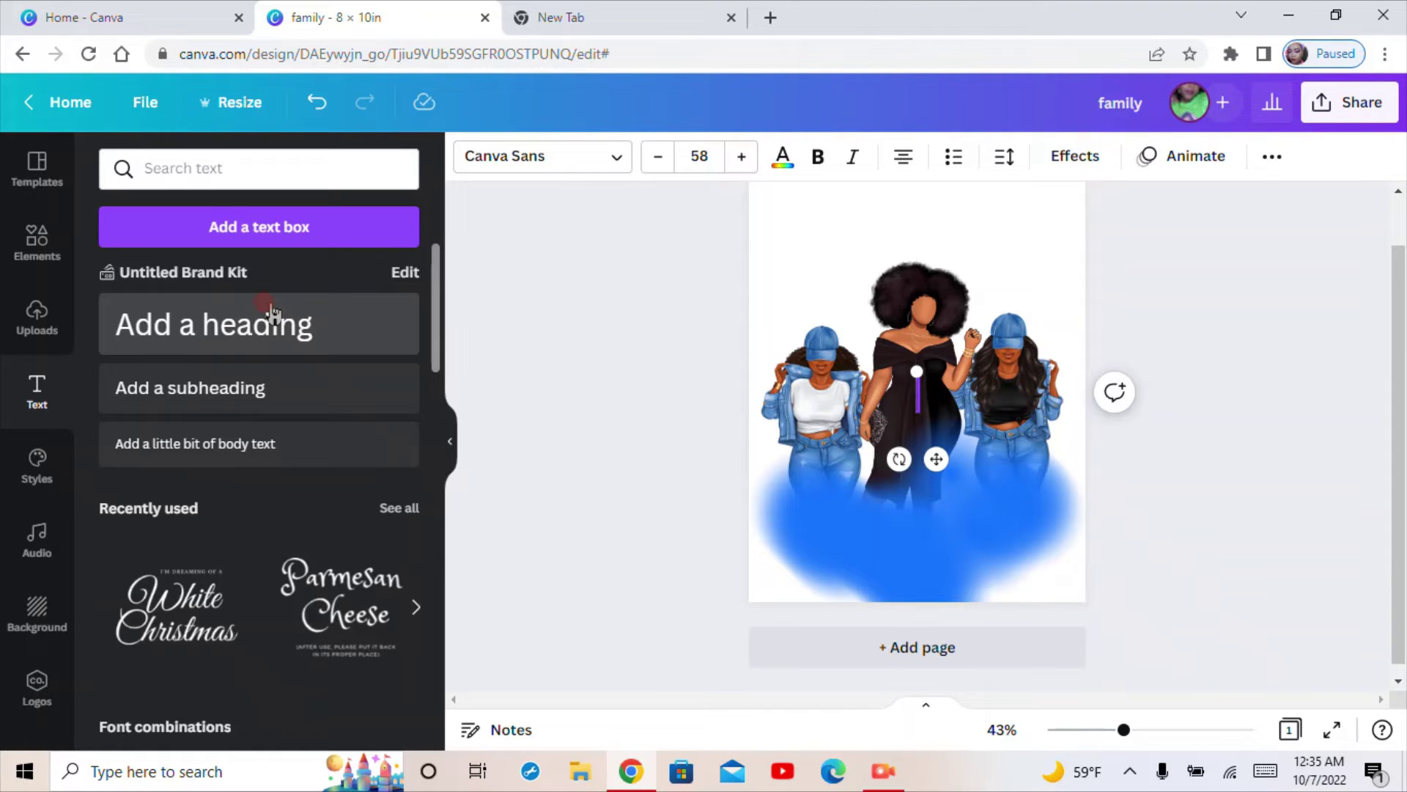
text(B)
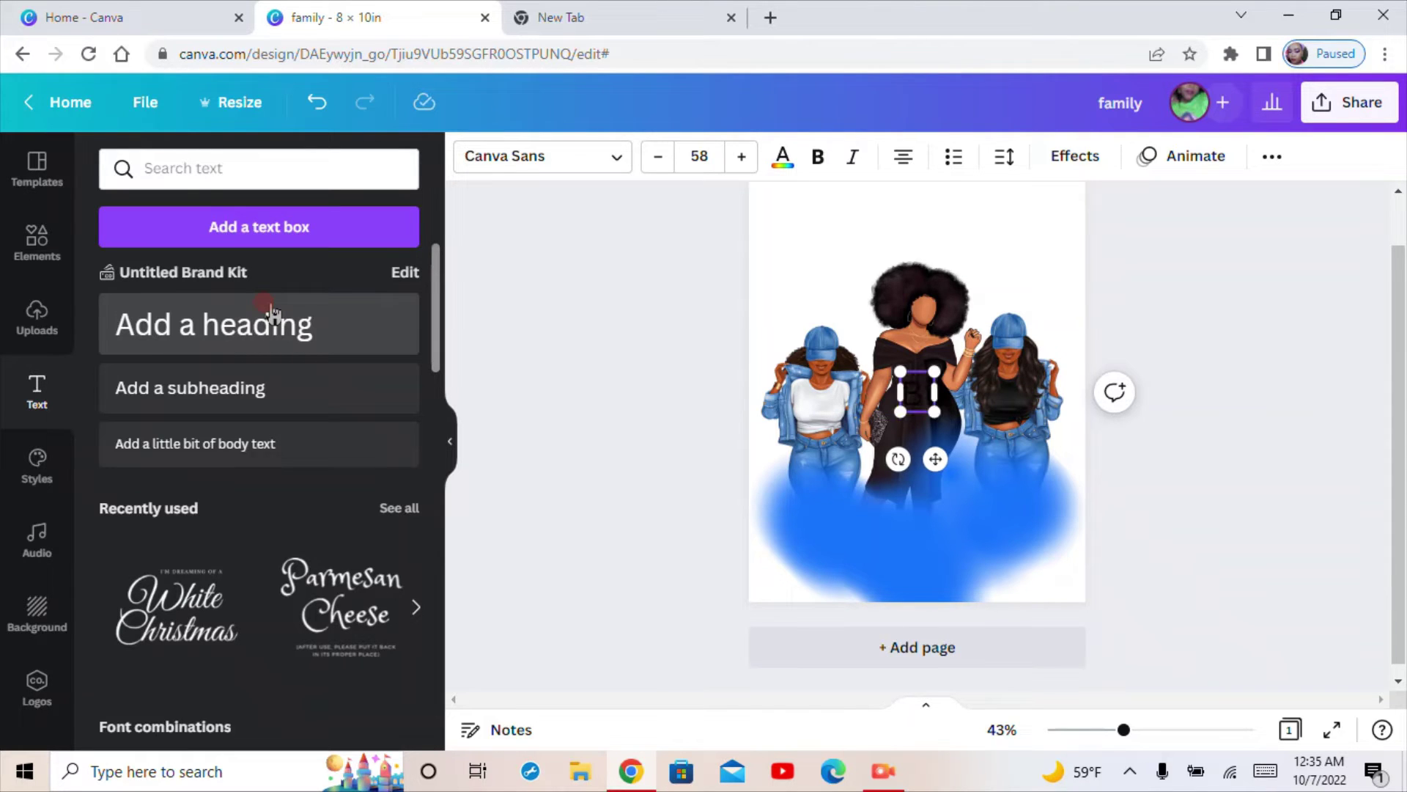
text(lessed)
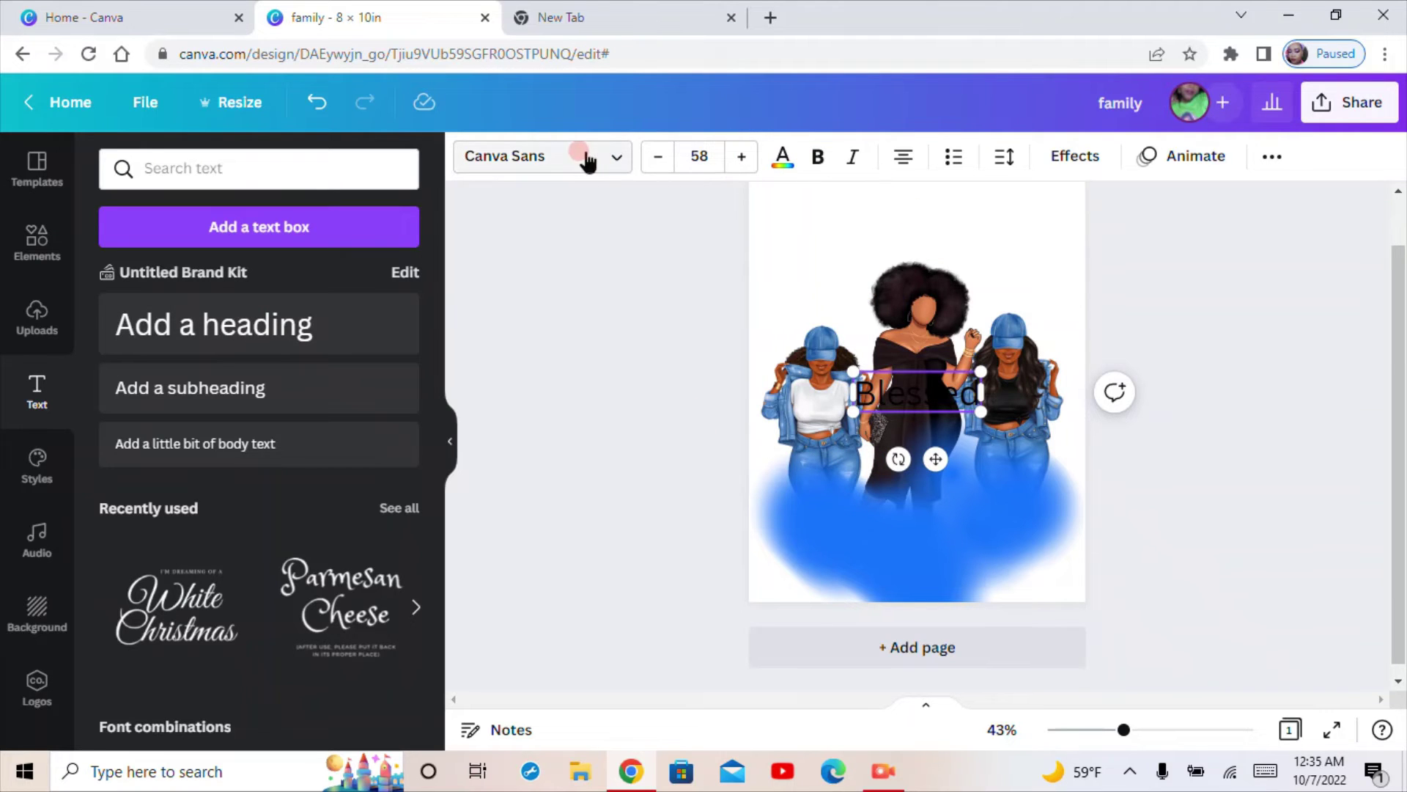
click(603, 161)
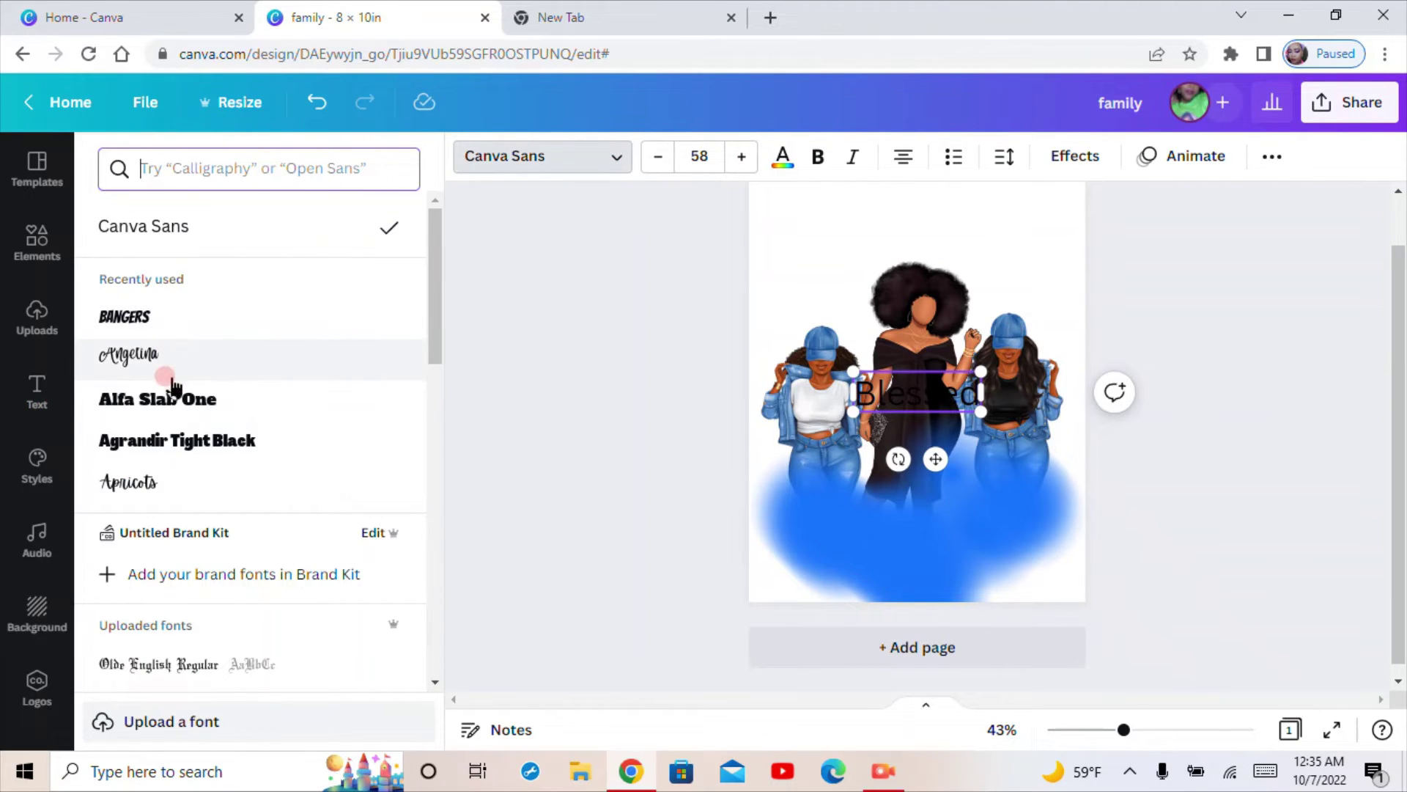
click(147, 361)
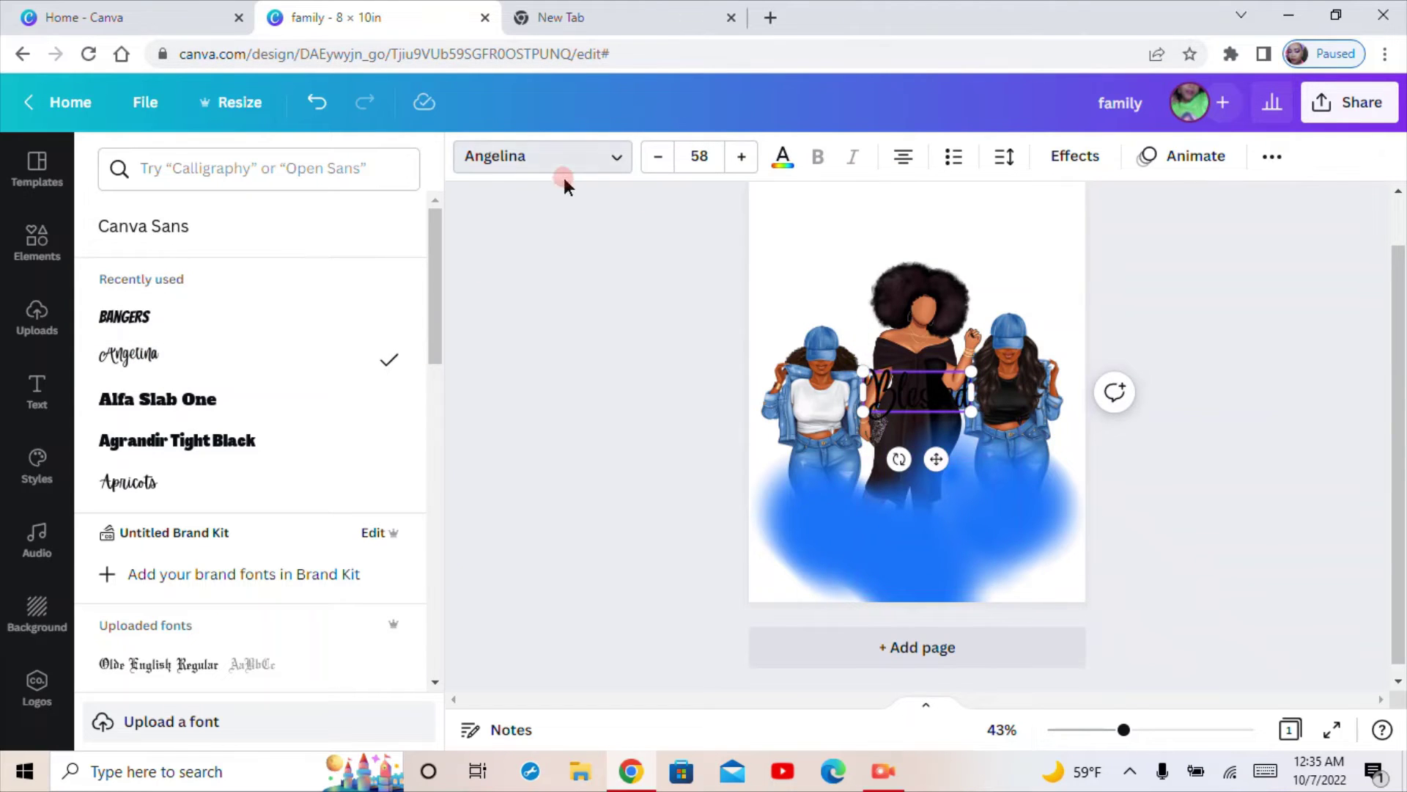
Step: Make 'Blessed' white, size 108, centred over the blue shapes at the bottom
click(783, 158)
click(286, 265)
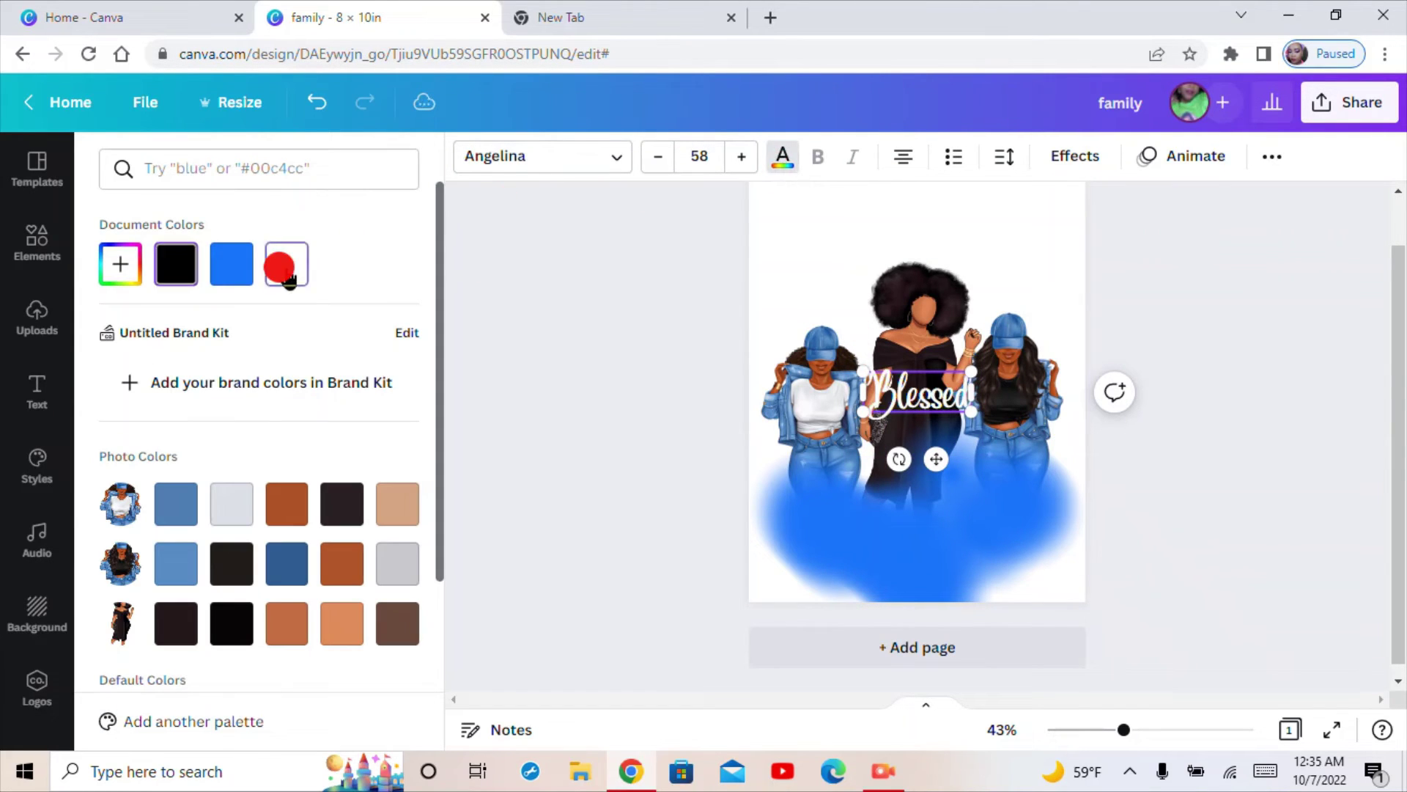
drag(935, 456, 930, 604)
drag(962, 505, 1054, 472)
click(912, 505)
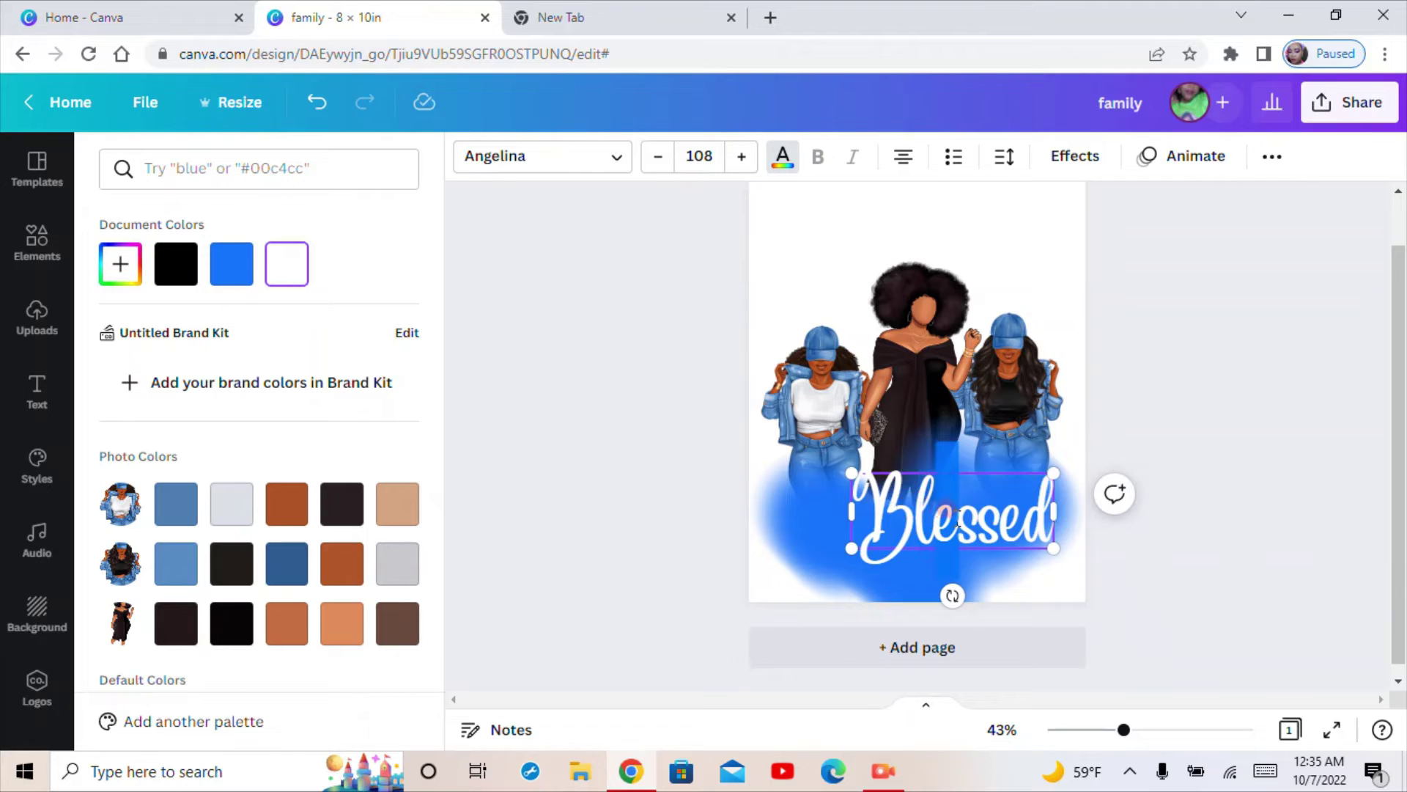
click(1053, 594)
mouse_move(982, 521)
mouse_down()
mouse_move(965, 528)
mouse_move(961, 513)
mouse_up()
Step: Zoom in on the design and clear the image selection
click(1010, 290)
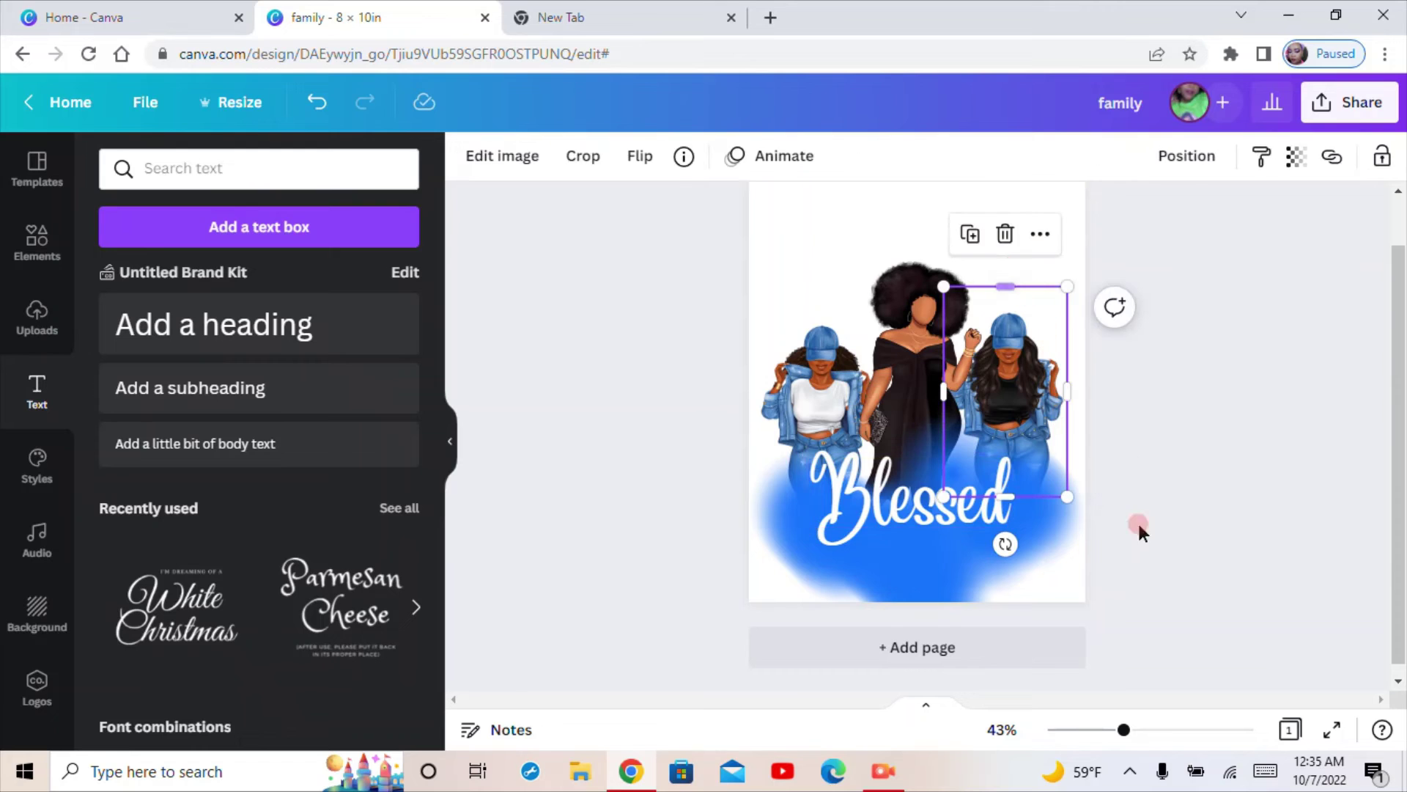
mouse_move(1125, 735)
mouse_down()
mouse_move(1177, 733)
mouse_move(1131, 729)
mouse_up()
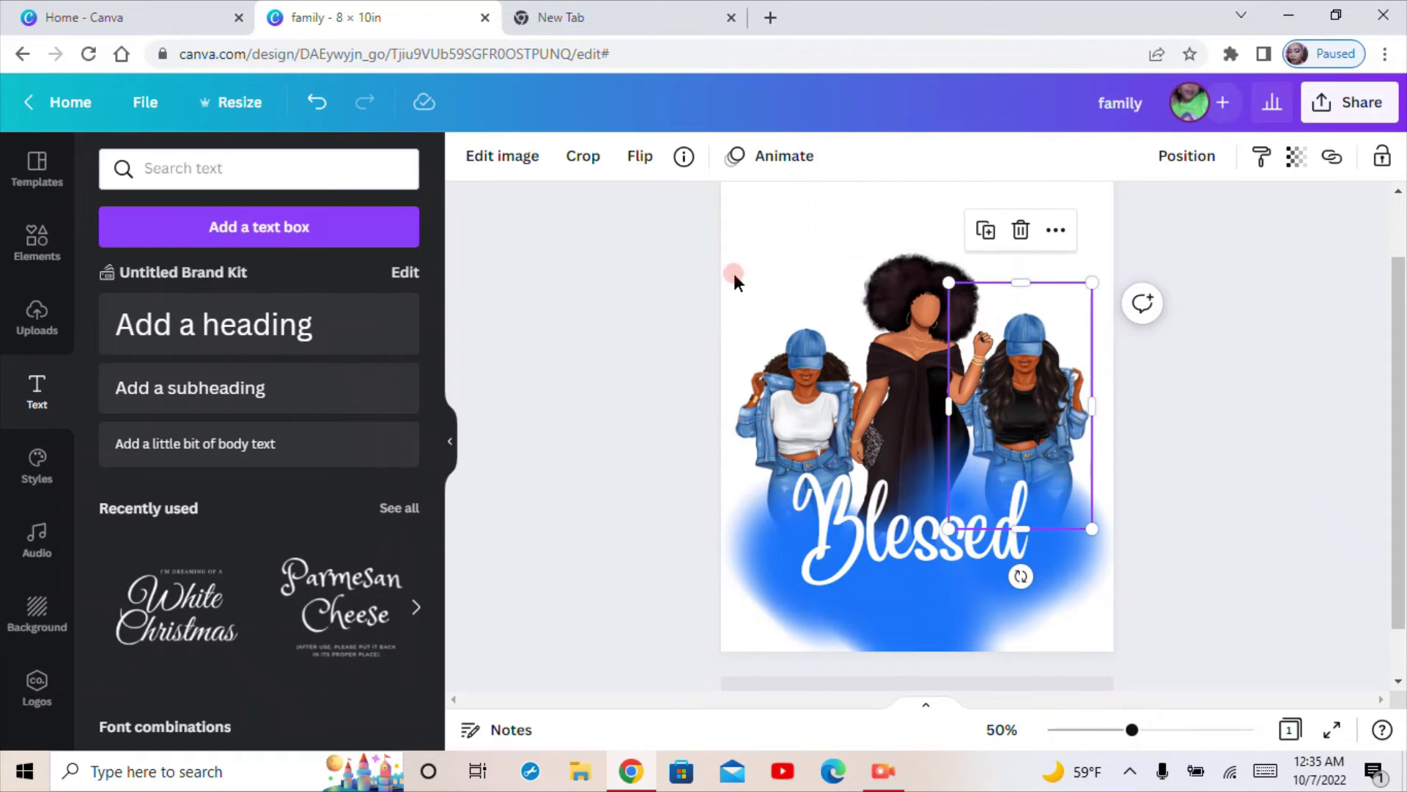
click(647, 299)
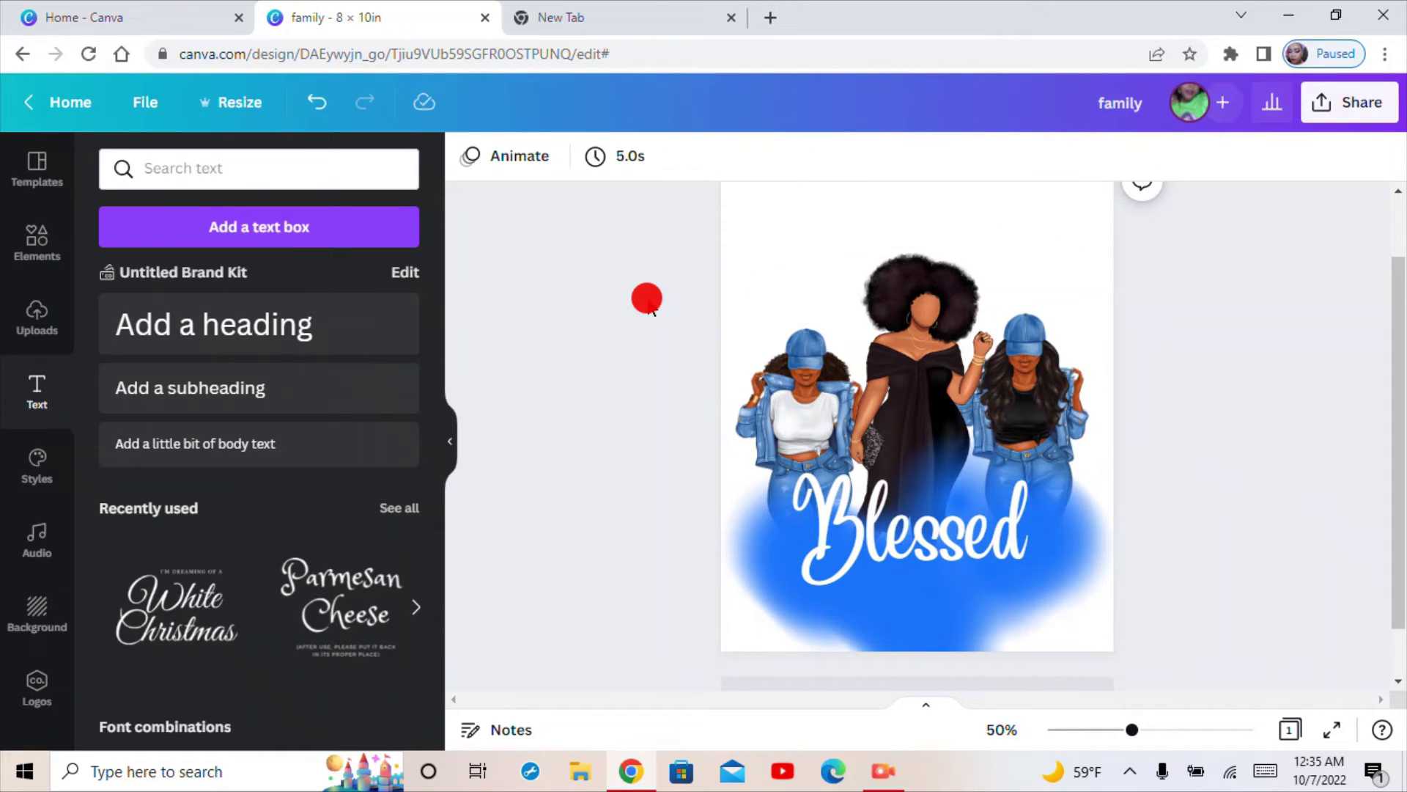
Step: Browse the blur results in the Elements library
click(27, 258)
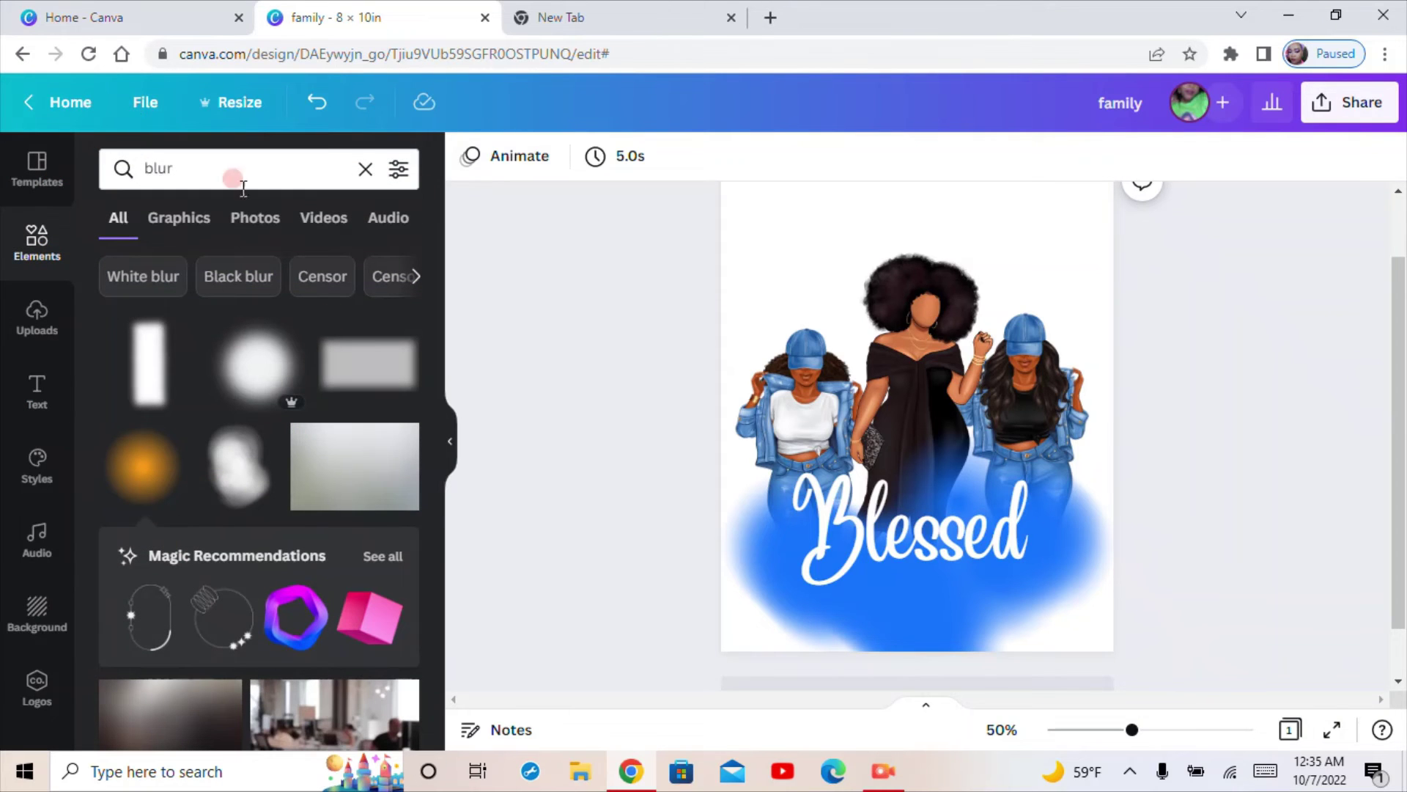
click(204, 378)
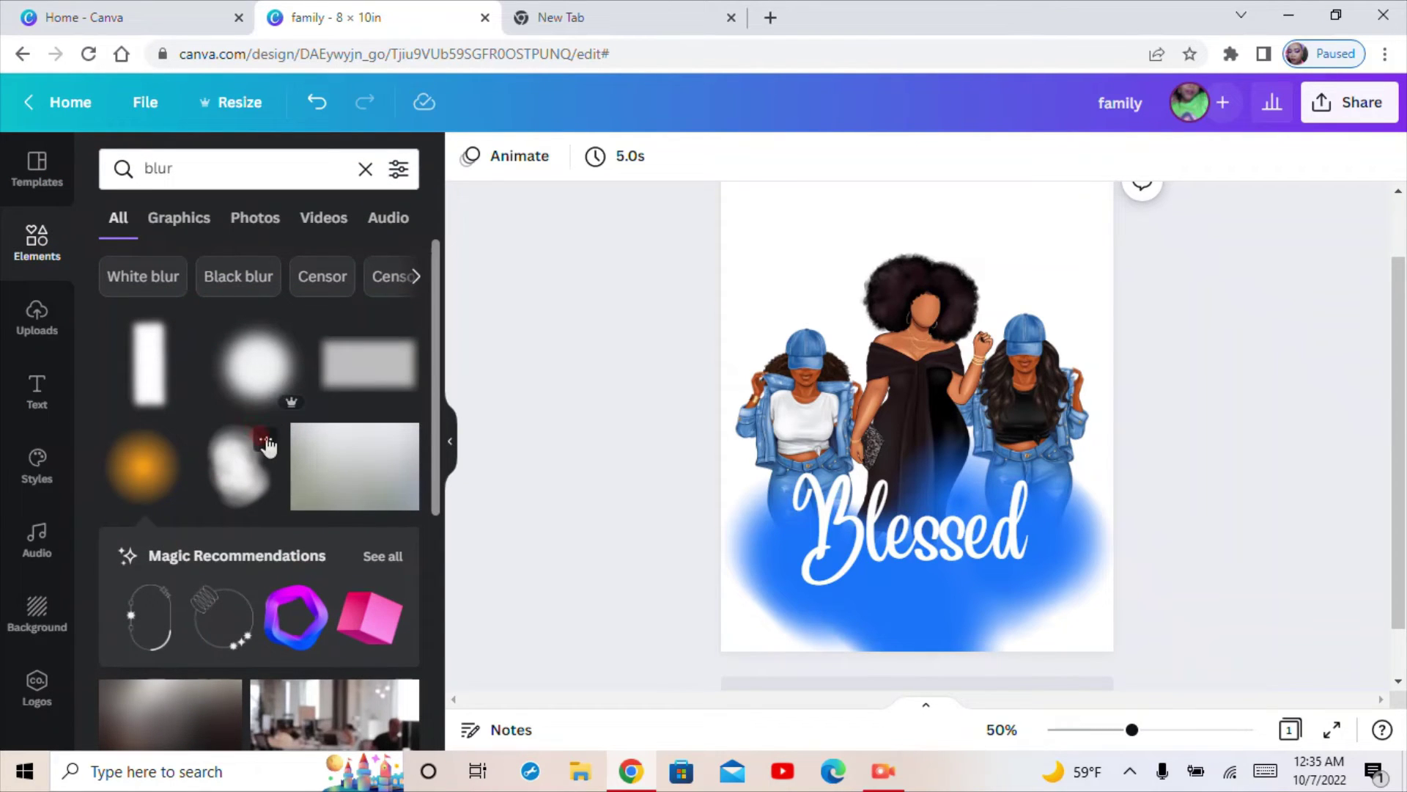
scroll(268, 445, down, 6)
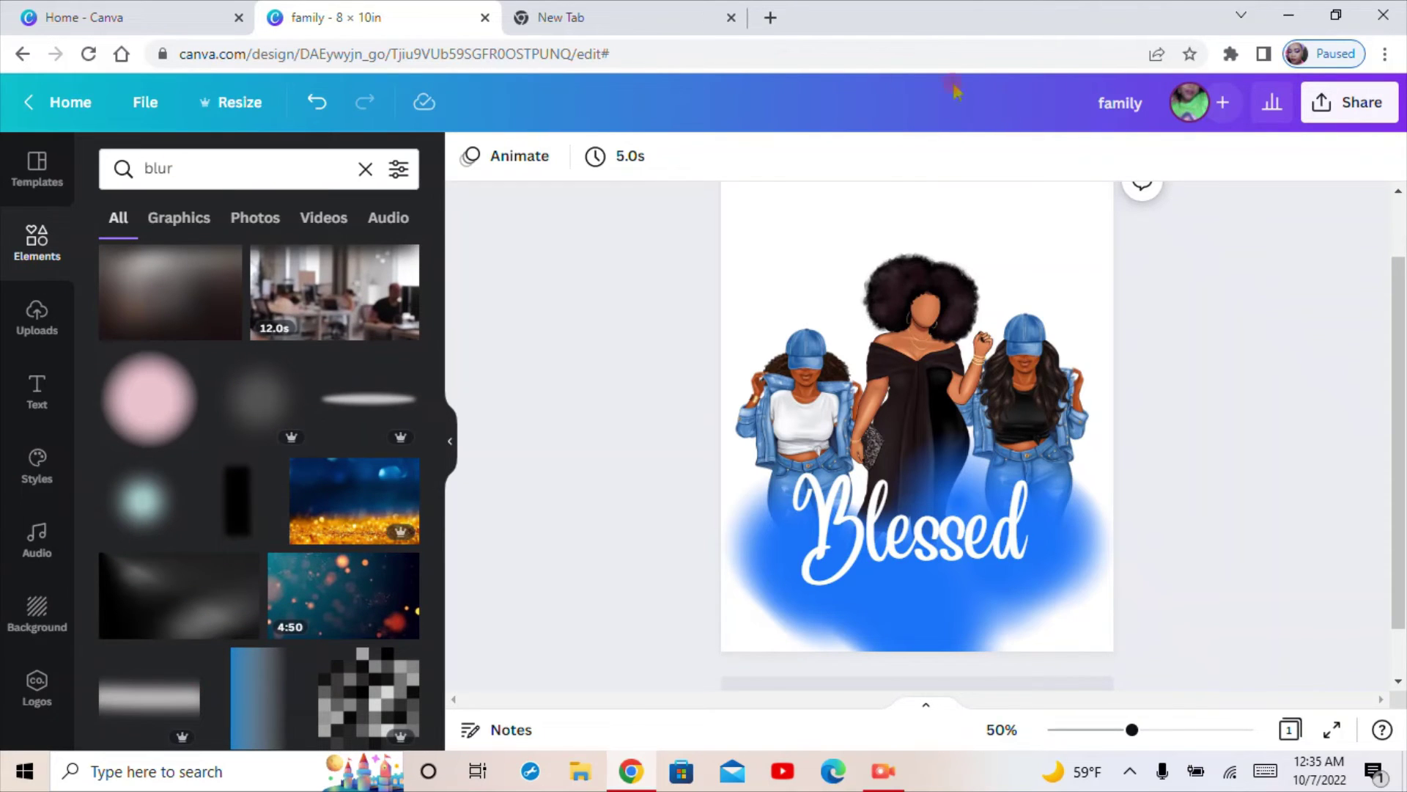
scroll(182, 584, down, 4)
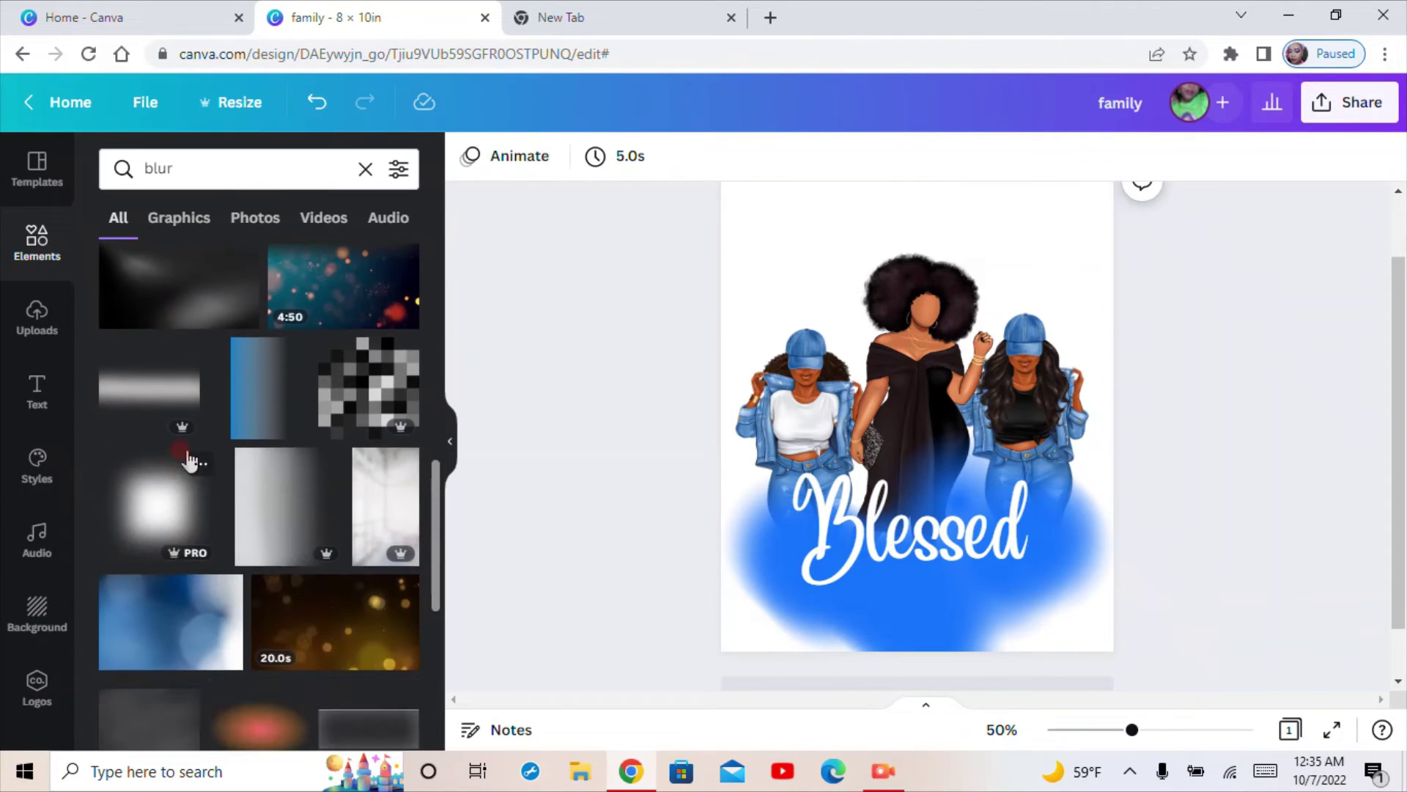
scroll(188, 476, up, 6)
scroll(189, 492, up, 4)
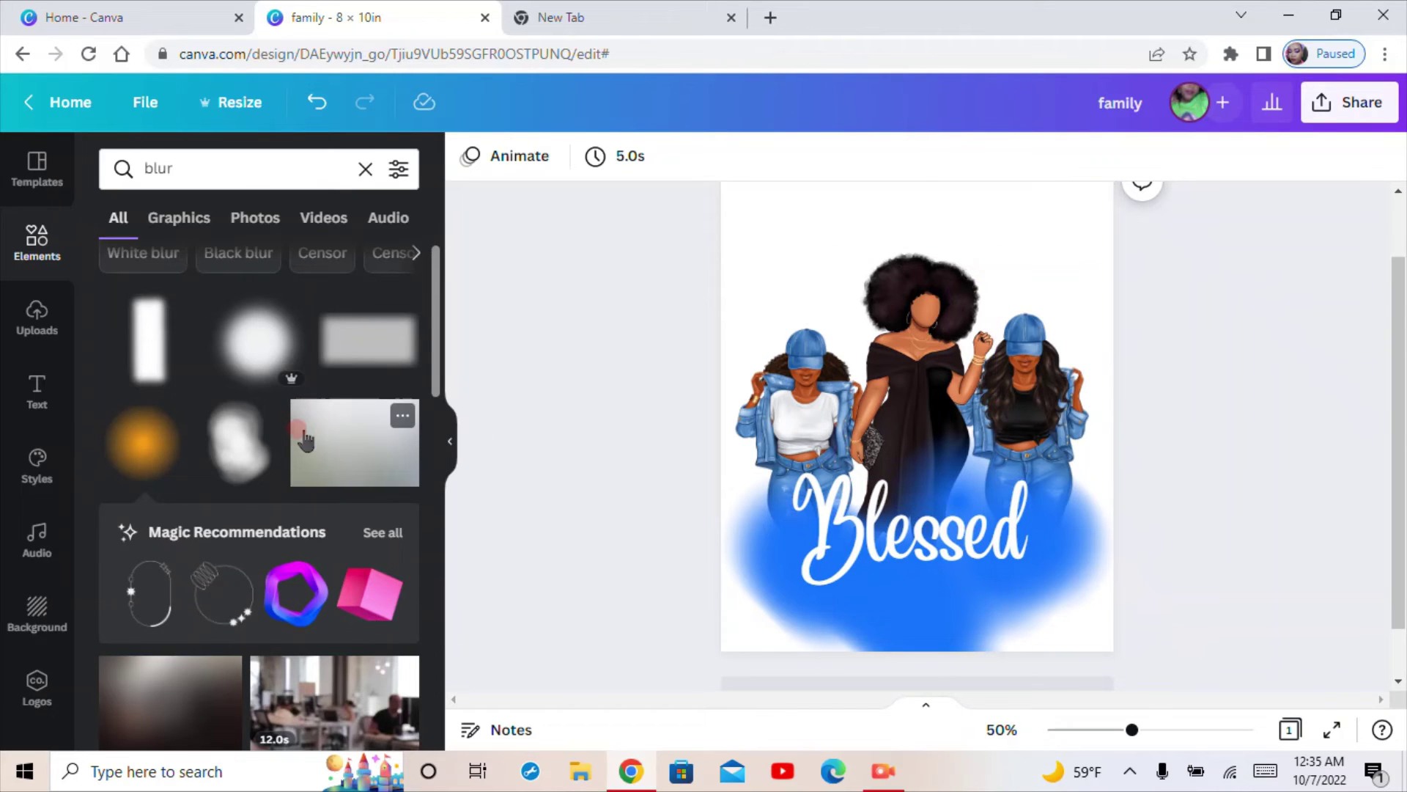
scroll(294, 411, down, 2)
scroll(301, 463, down, 1)
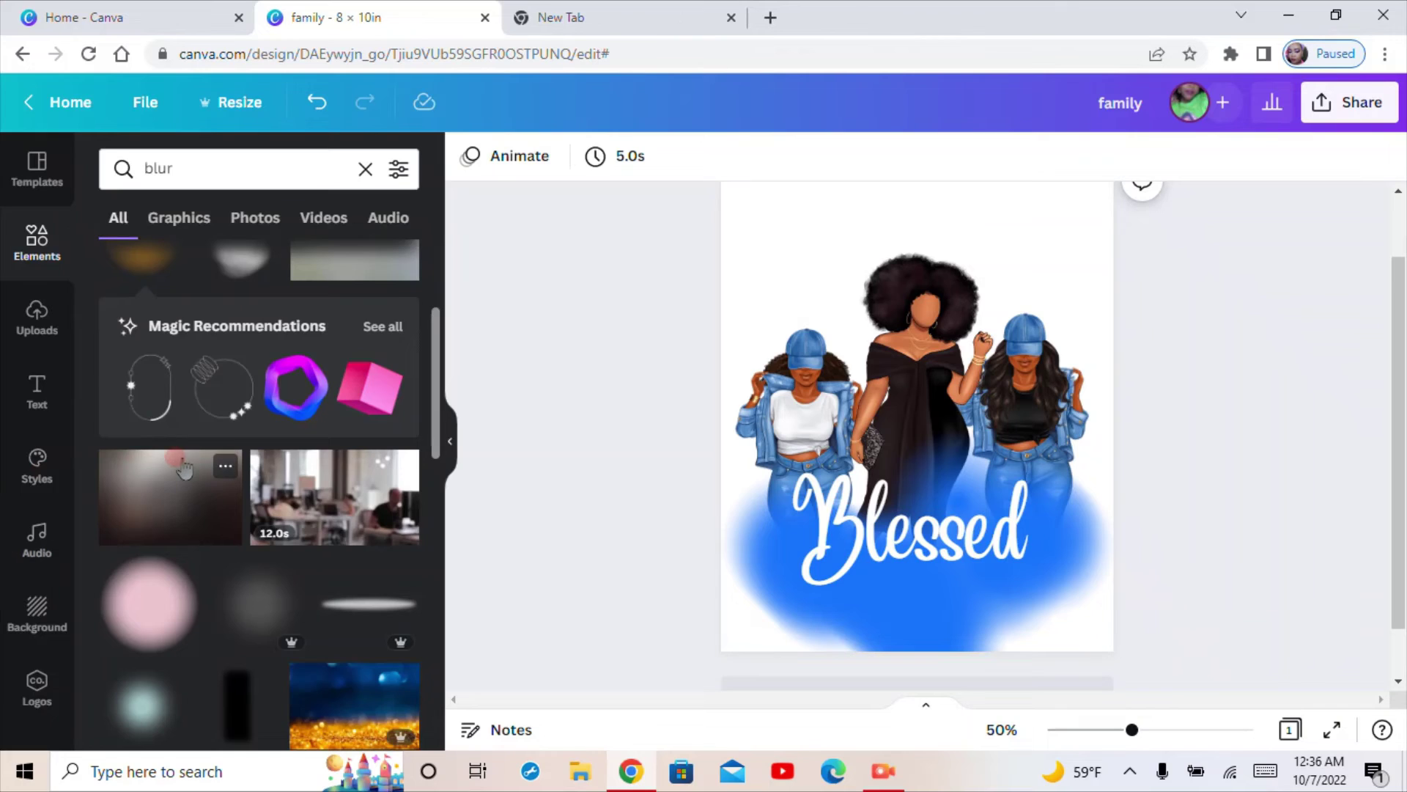
scroll(186, 457, up, 3)
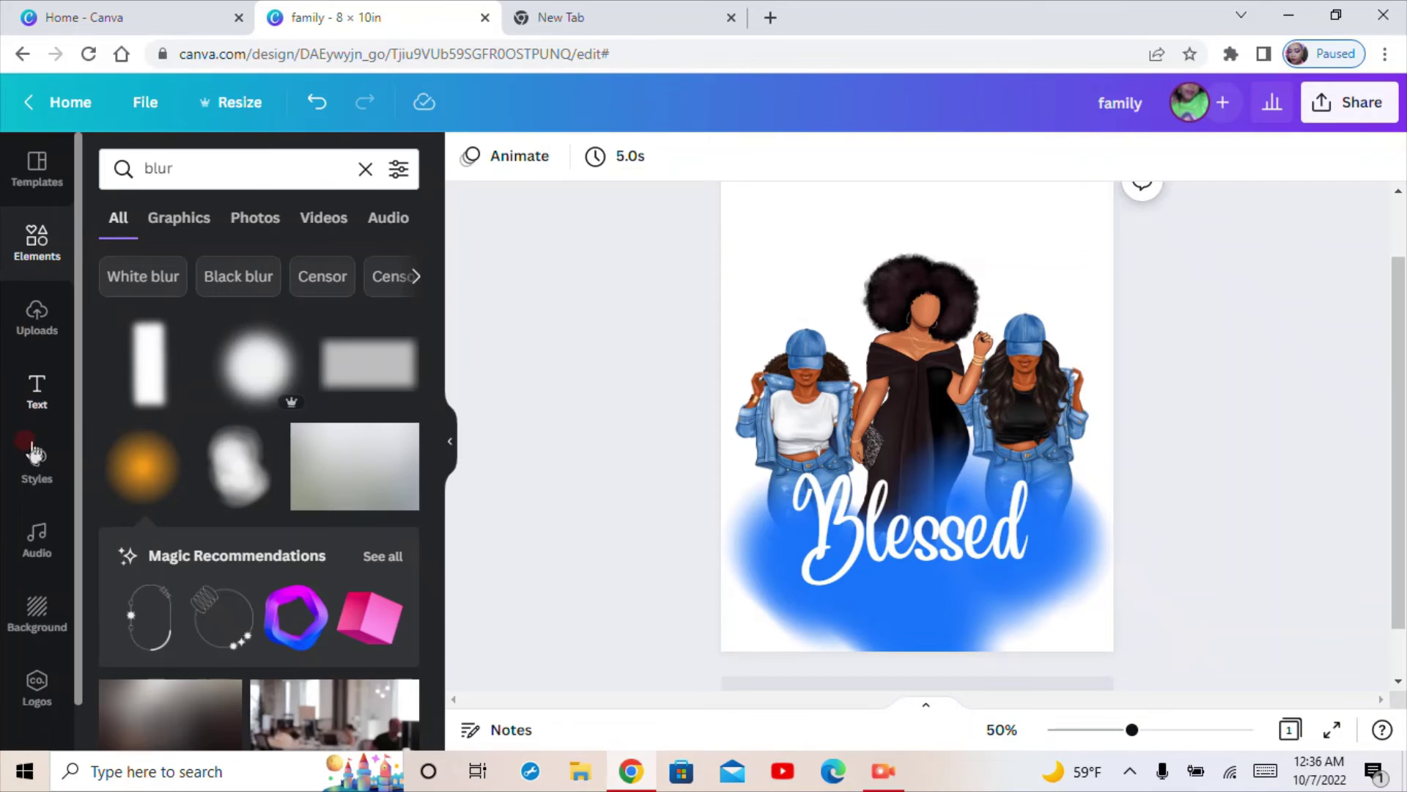
Step: Set the page background to the blue gradient from the Background panel's Gradients set
click(36, 612)
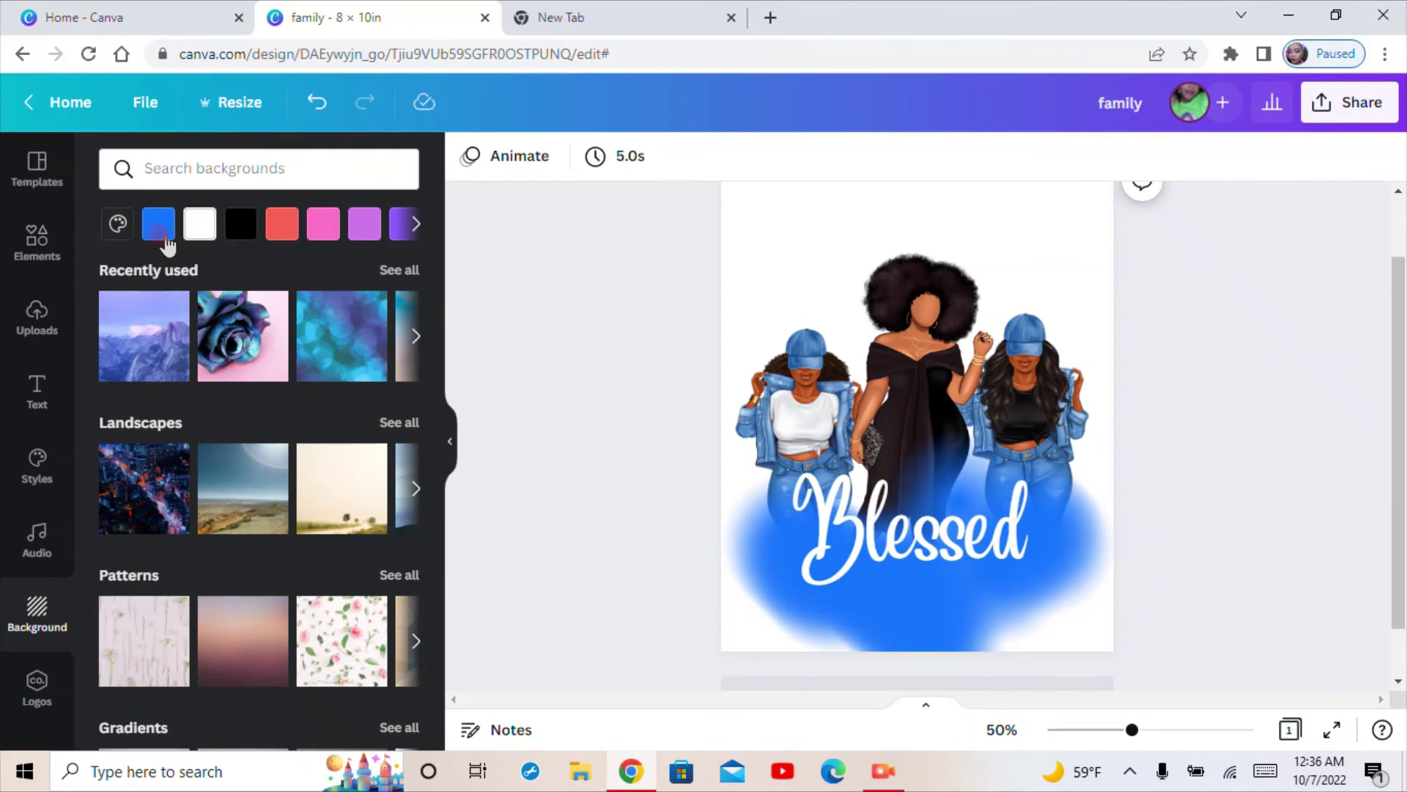
click(417, 226)
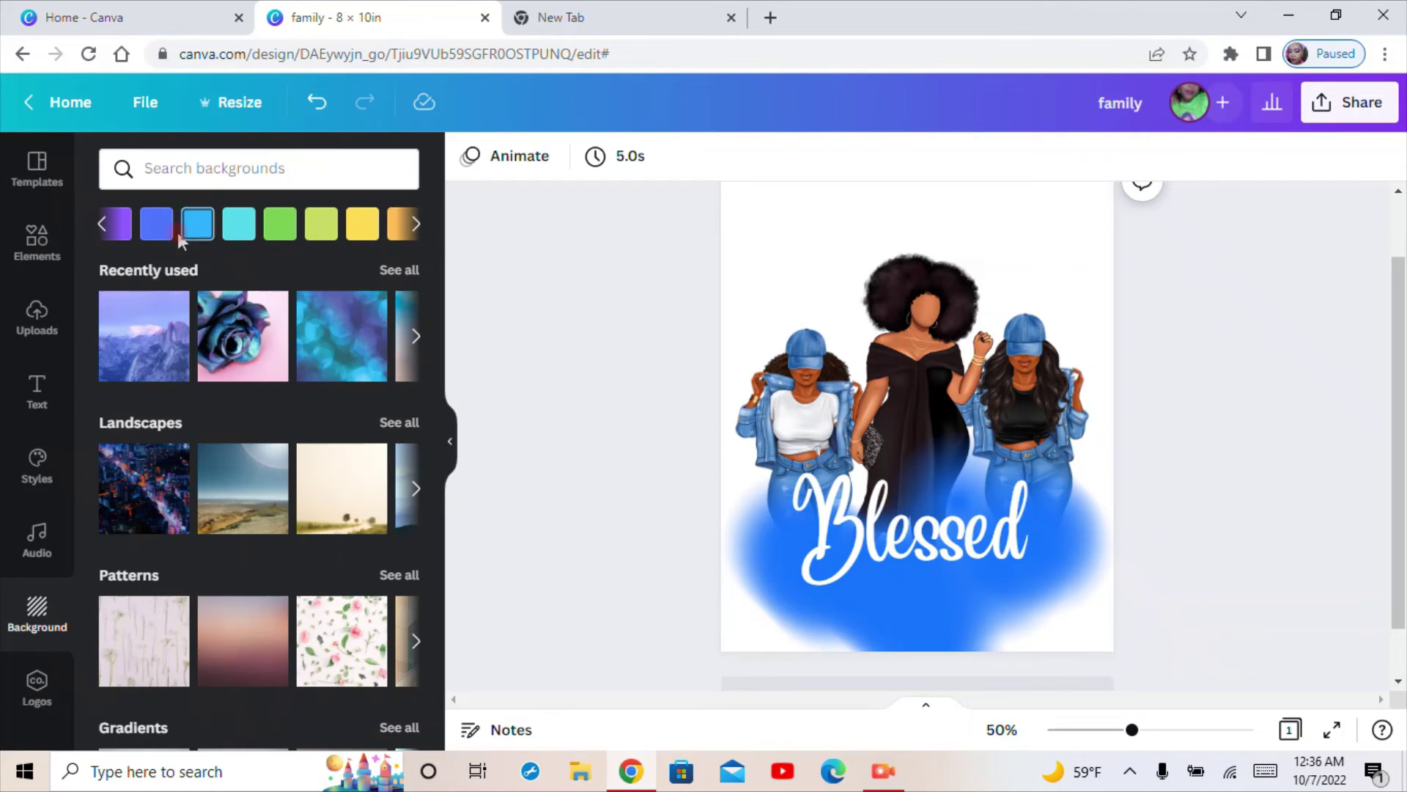
scroll(231, 283, down, 5)
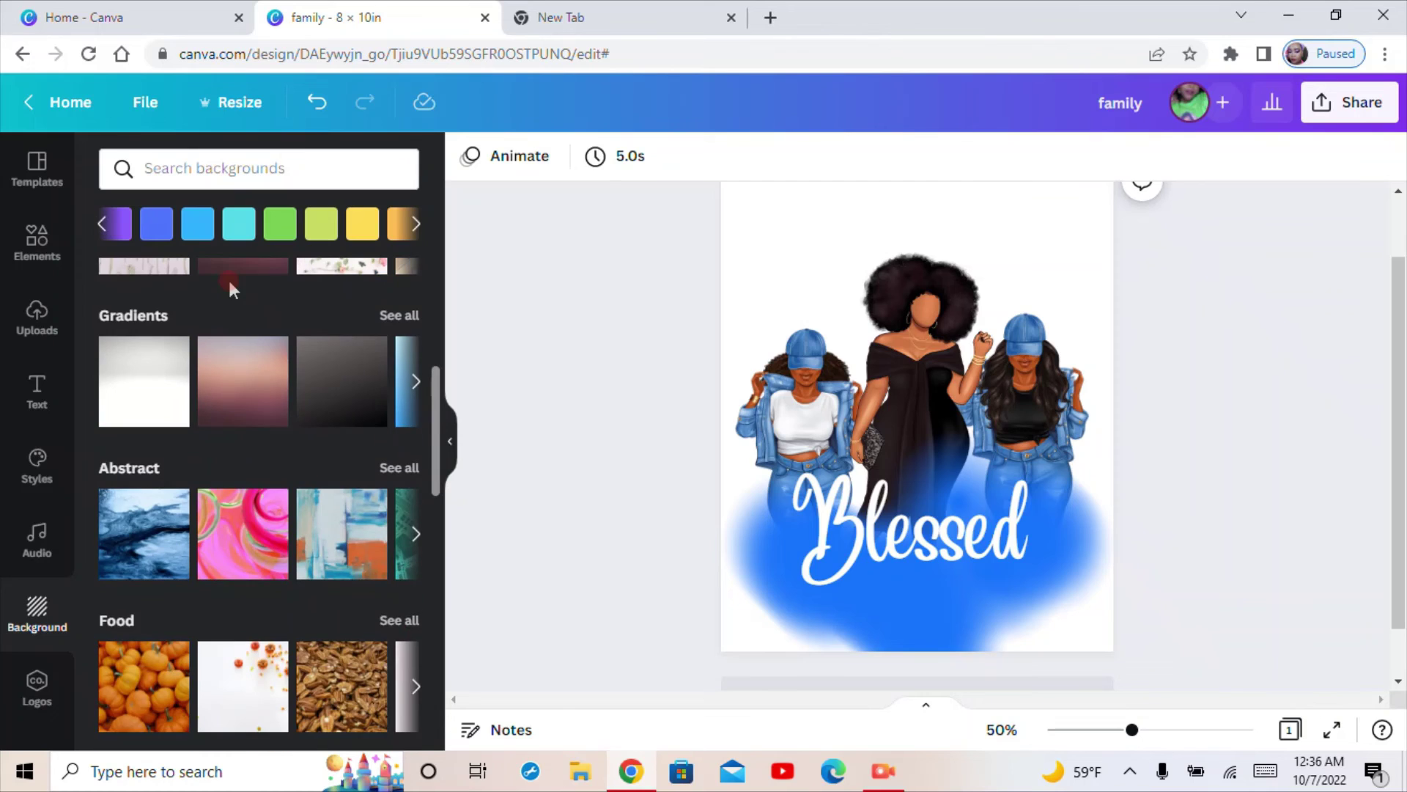
scroll(228, 277, down, 3)
scroll(227, 279, up, 3)
click(416, 381)
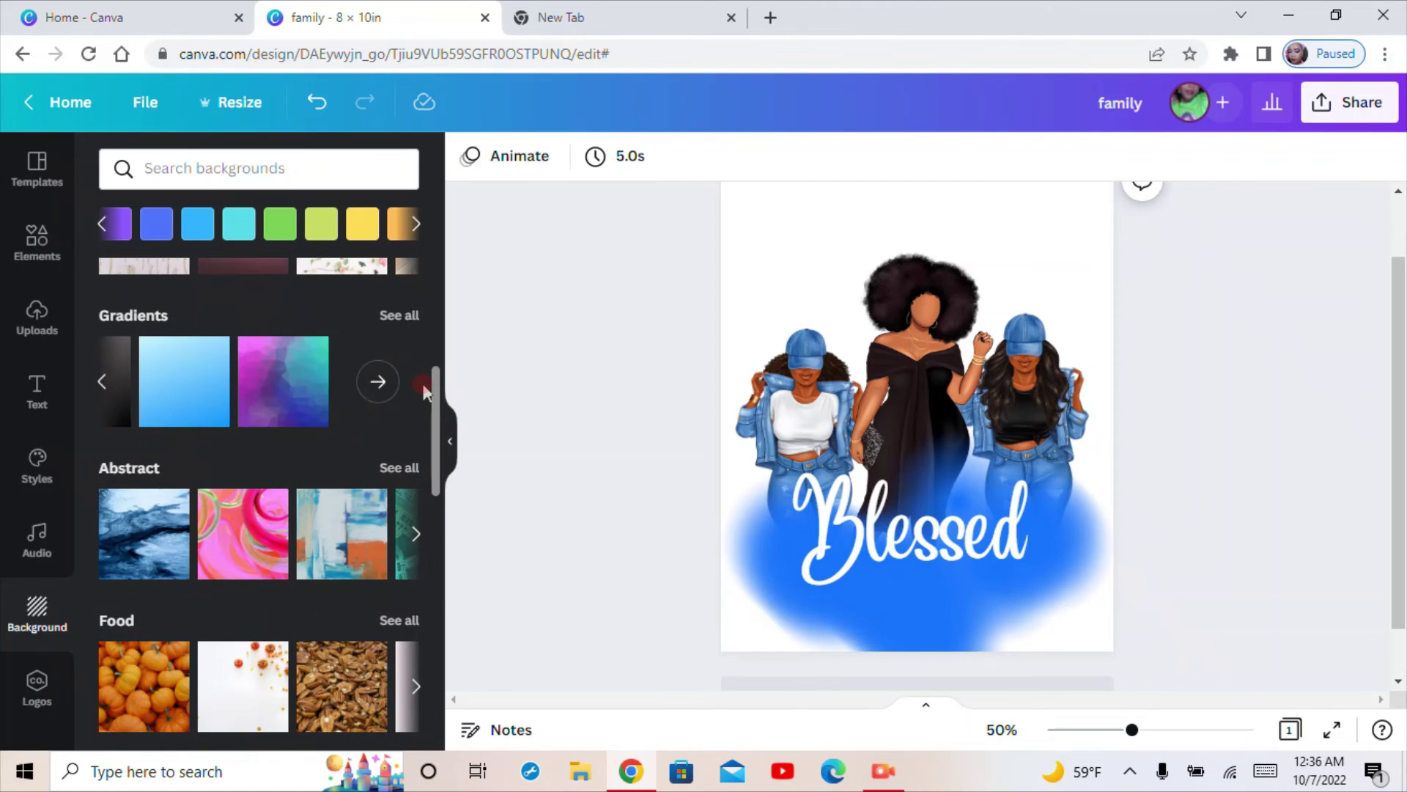
click(377, 381)
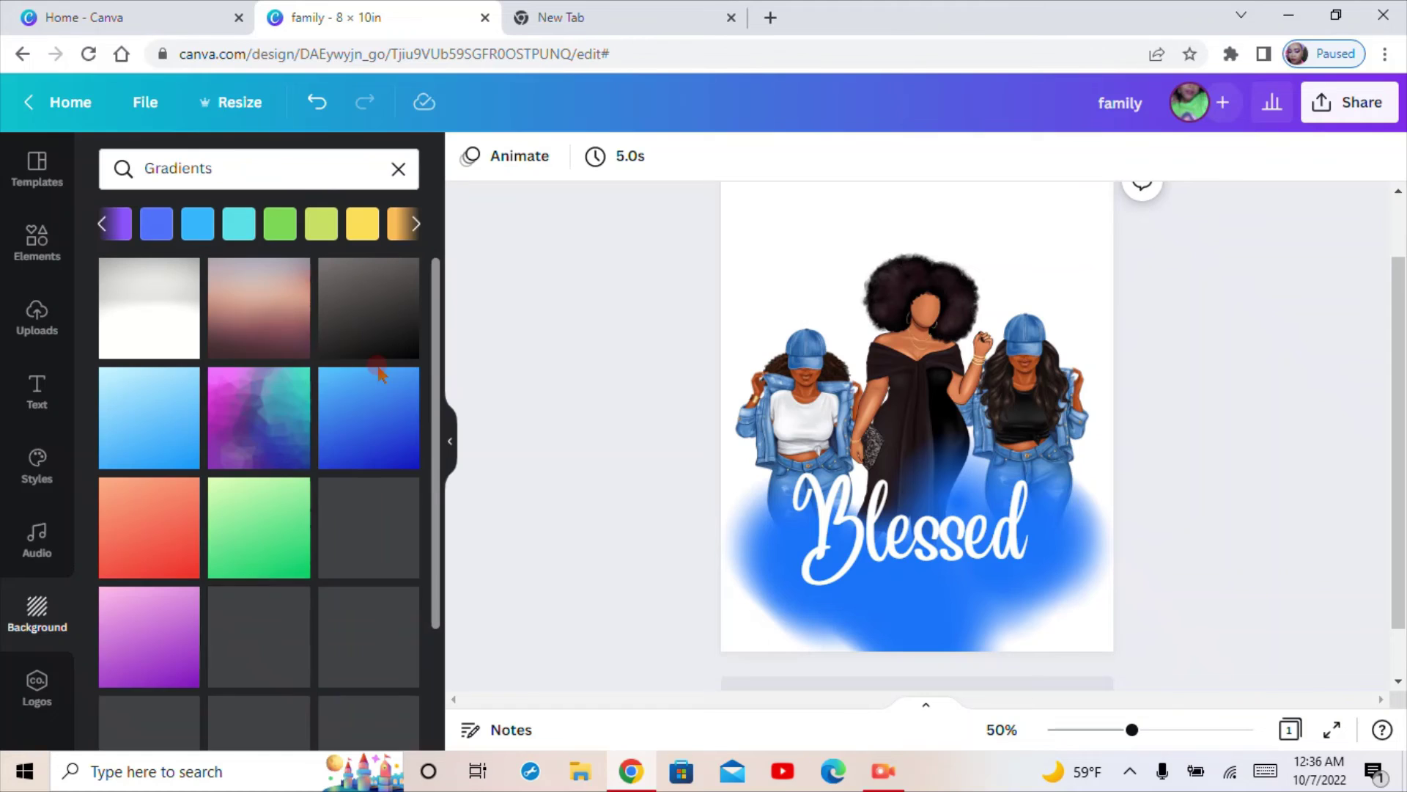
click(383, 416)
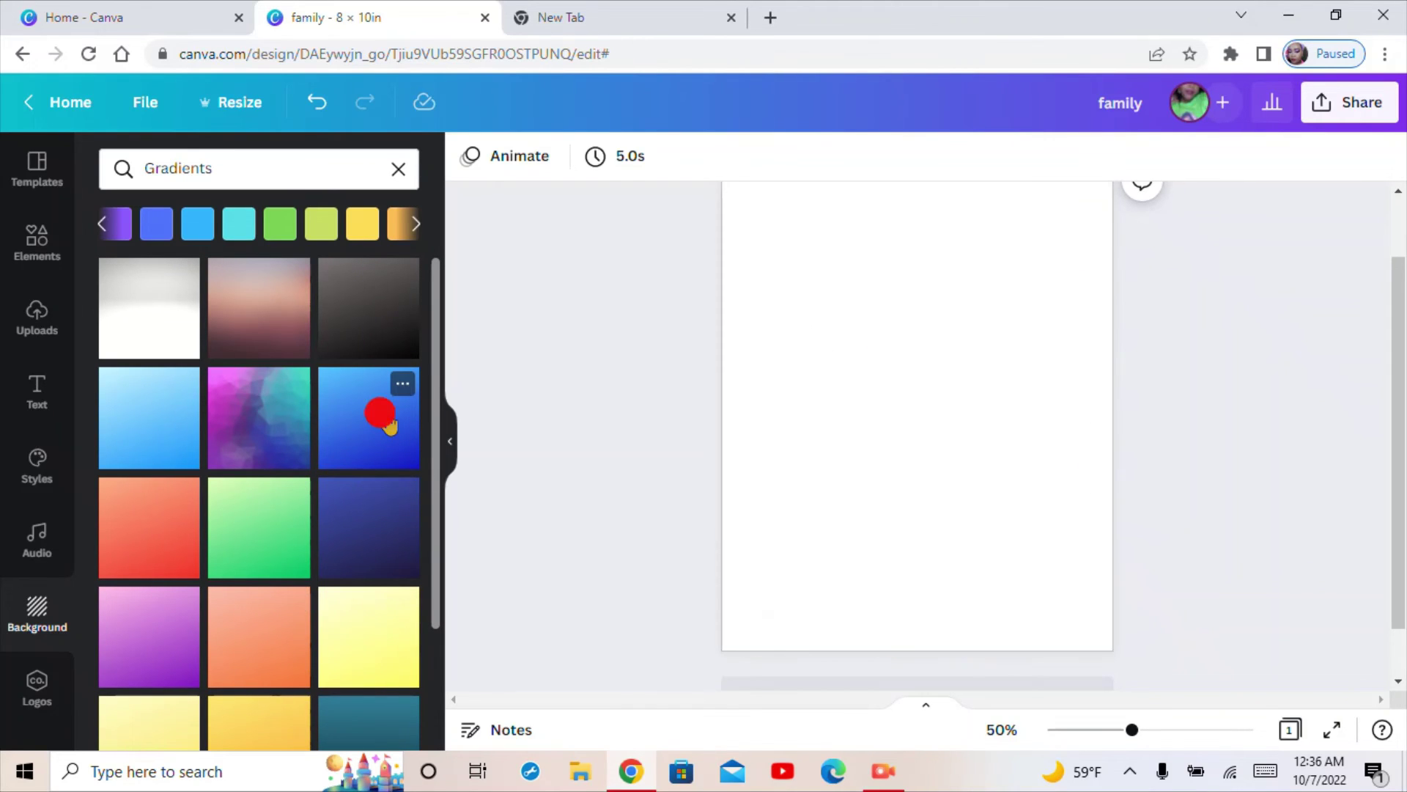
click(1286, 559)
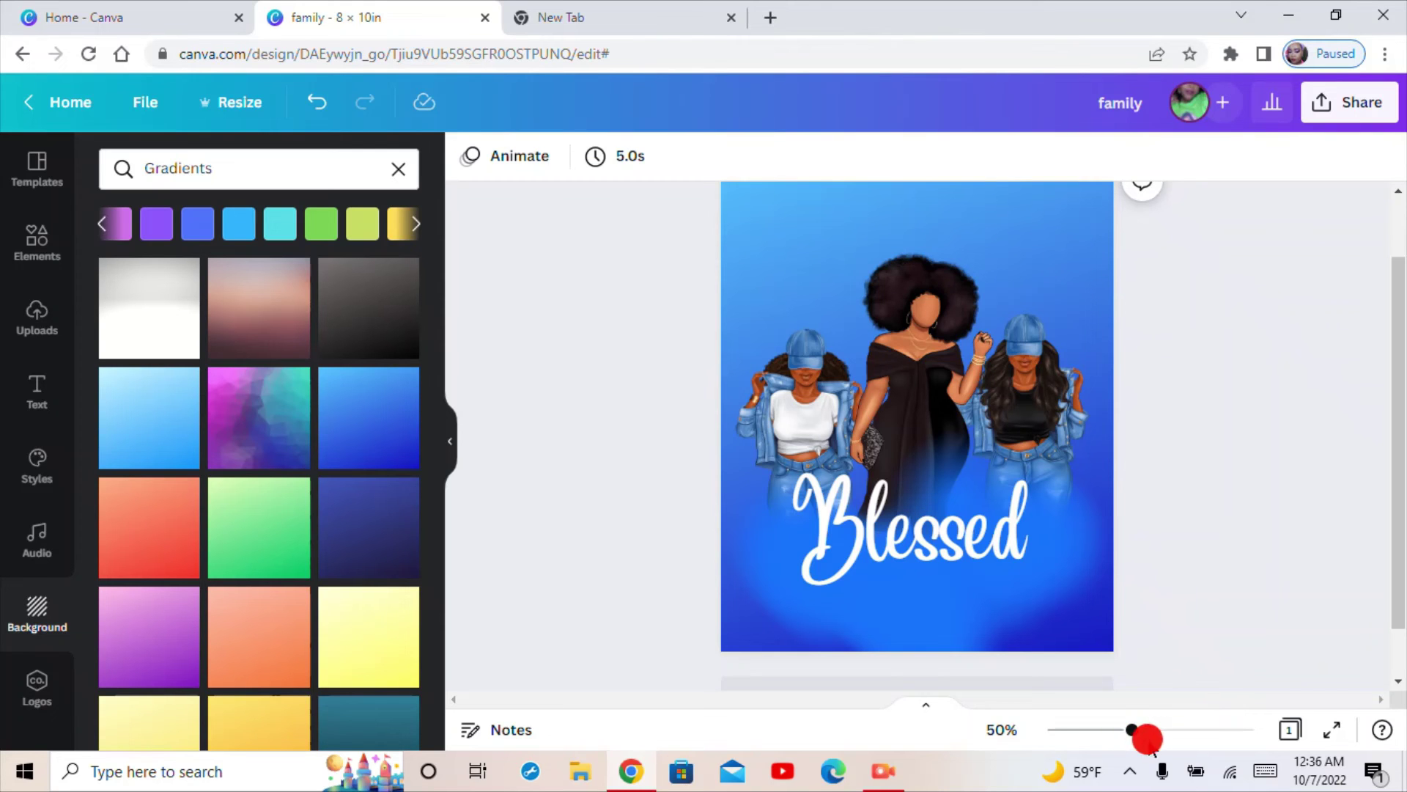
drag(1140, 733, 1175, 729)
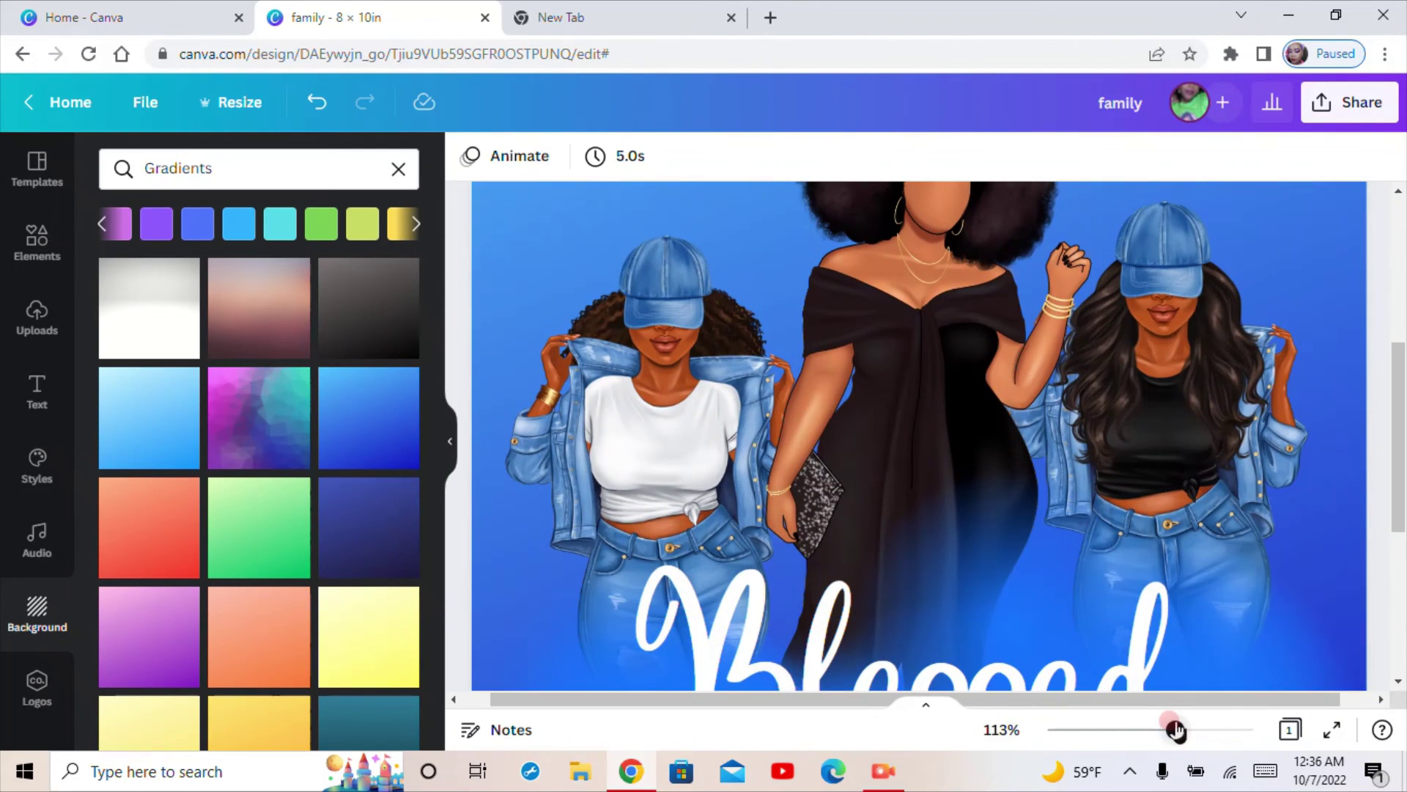
scroll(1219, 601, down, 3)
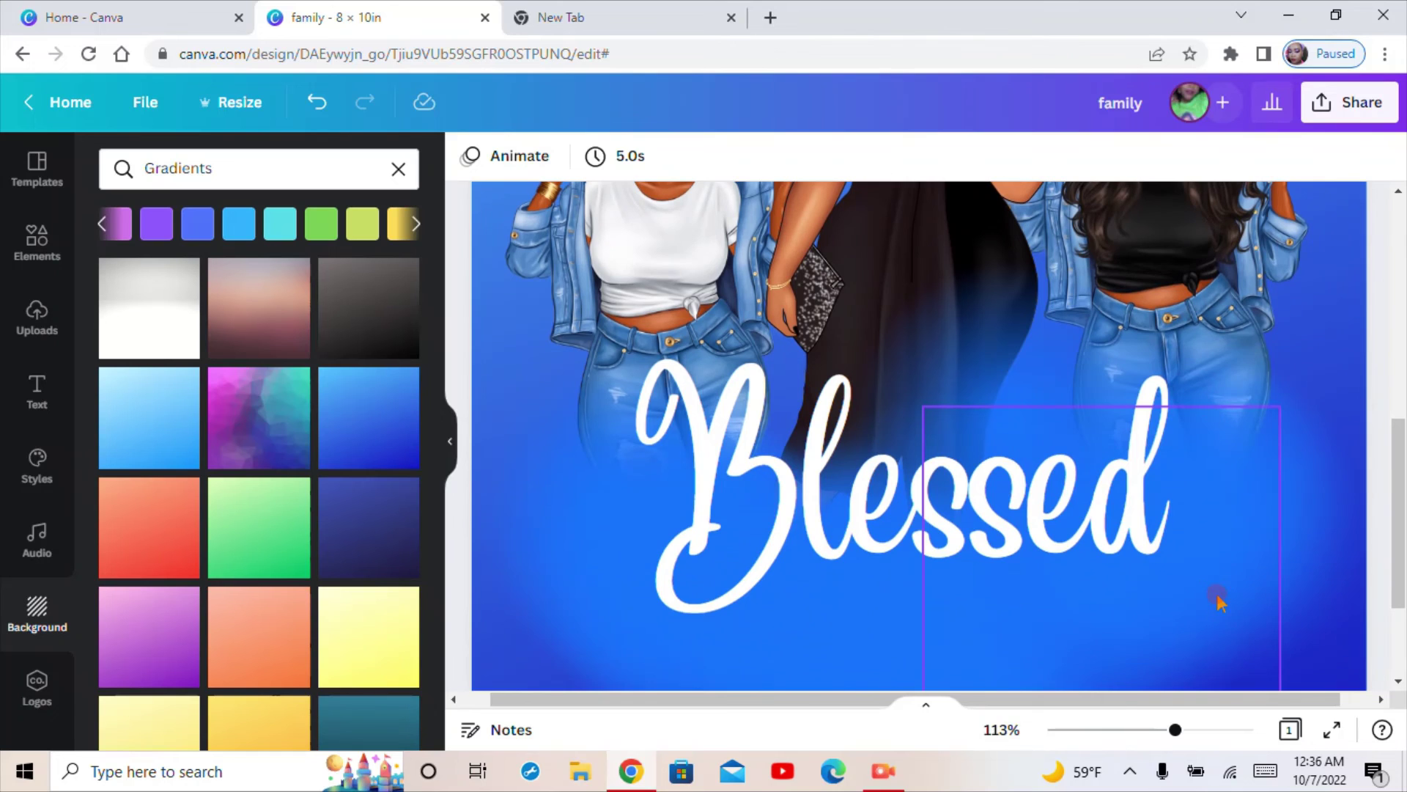
scroll(1219, 601, up, 4)
drag(1173, 731, 1141, 732)
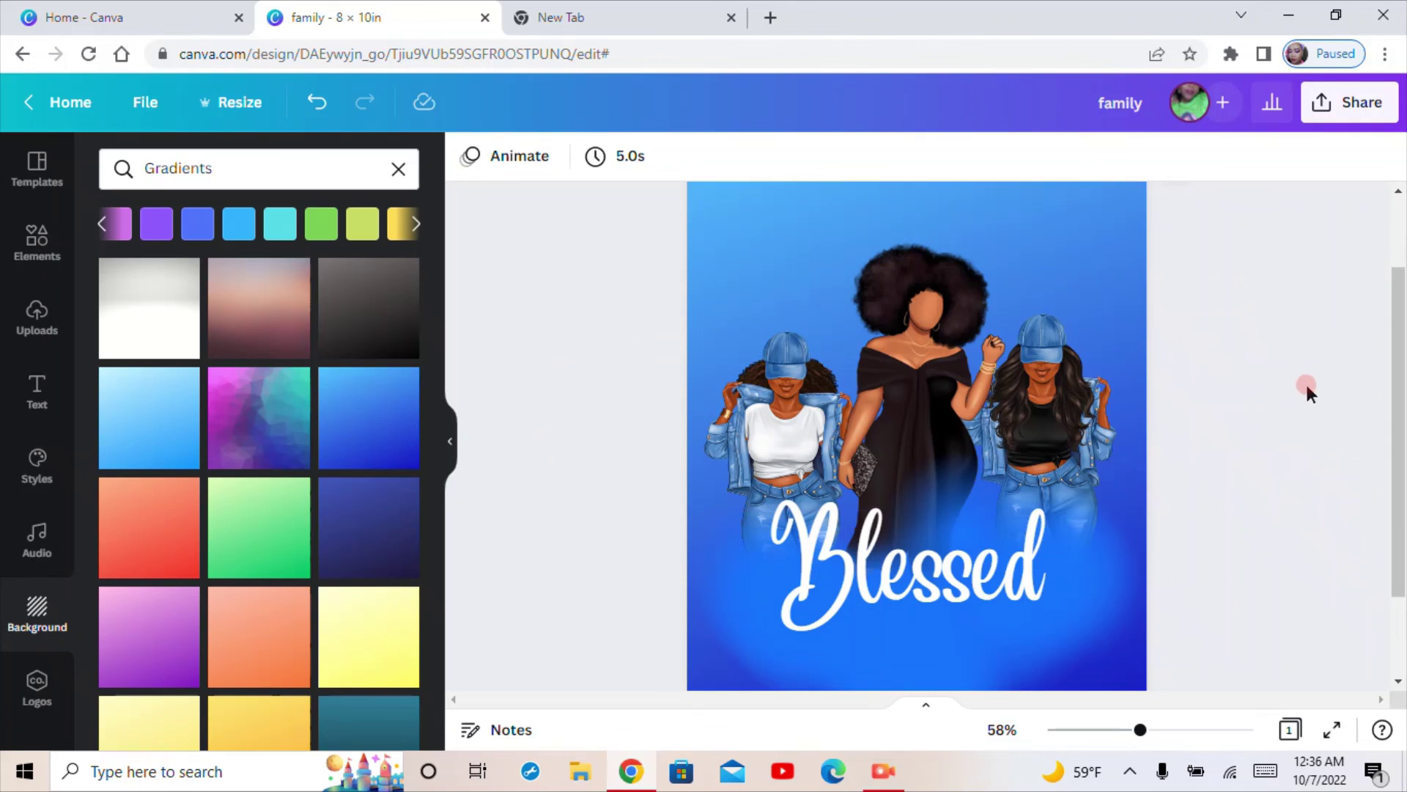
mouse_move(1397, 350)
mouse_down()
mouse_move(1396, 317)
mouse_move(1389, 366)
mouse_move(1253, 546)
mouse_up()
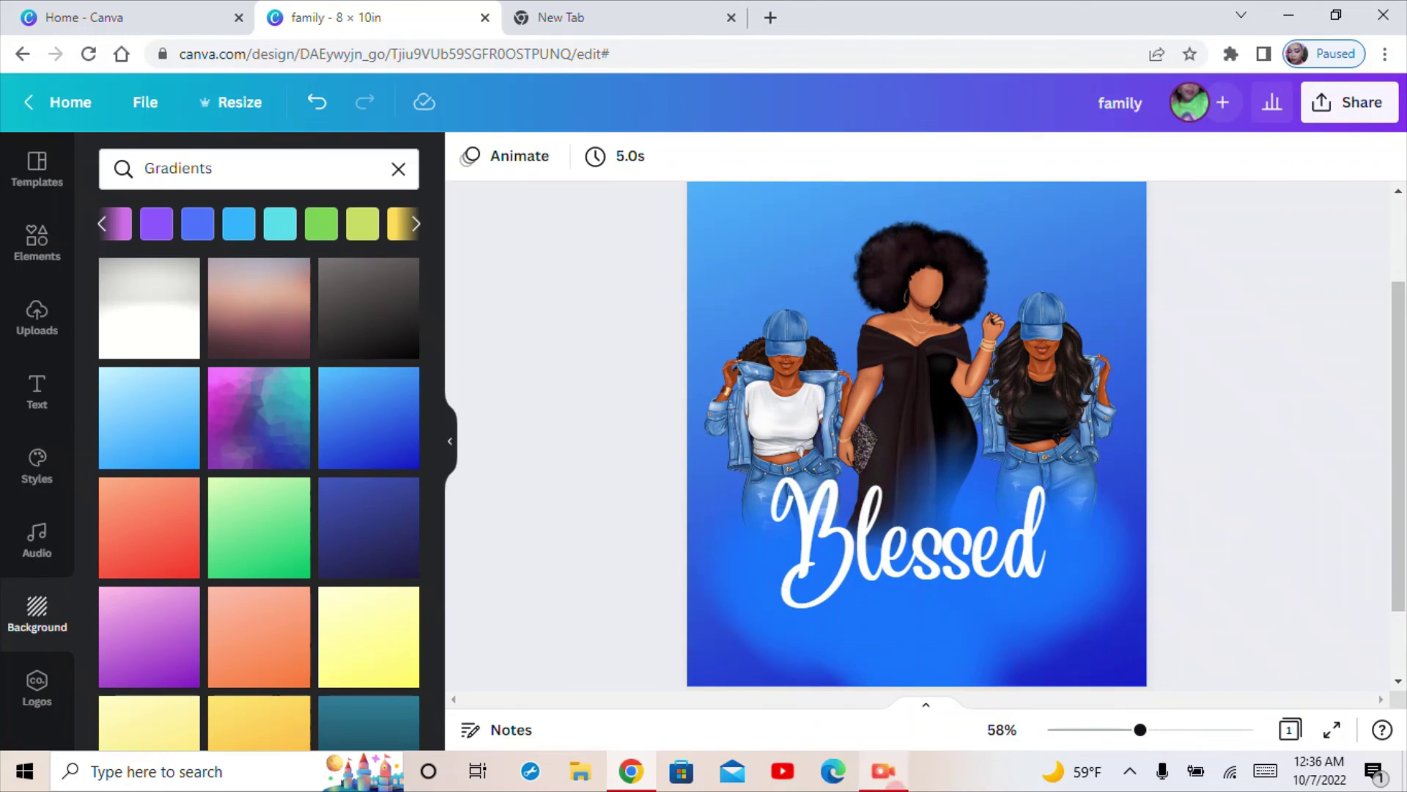